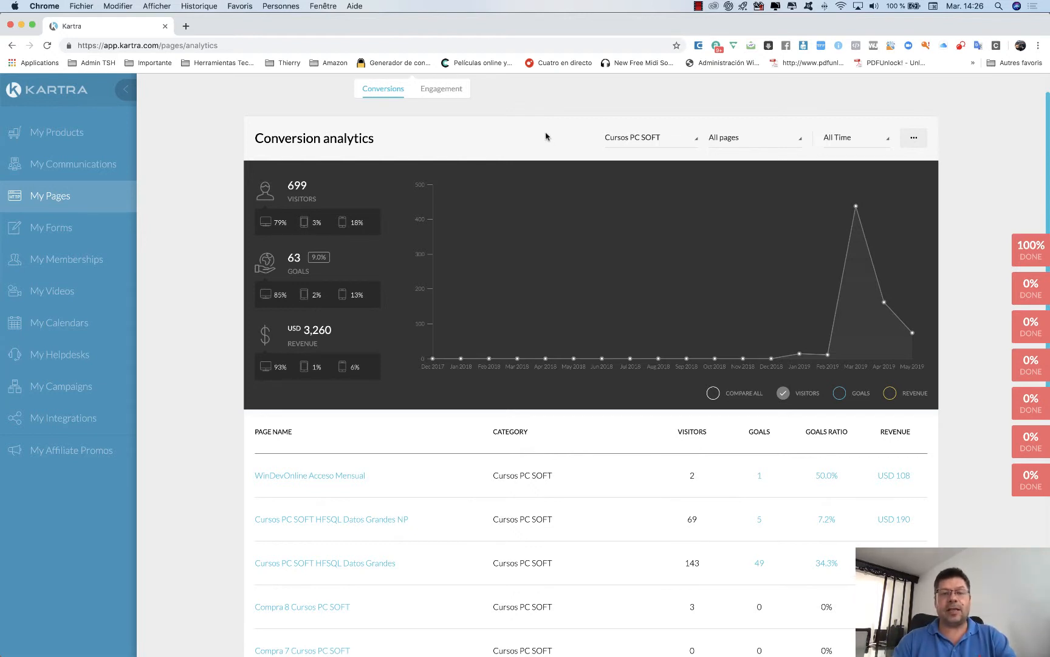
Step: Inspect the goals and revenue breakdown for the Cursos PC SOFT HFSQL Datos Grandes page in the conversion analytics
scroll(546, 137, "down", 5)
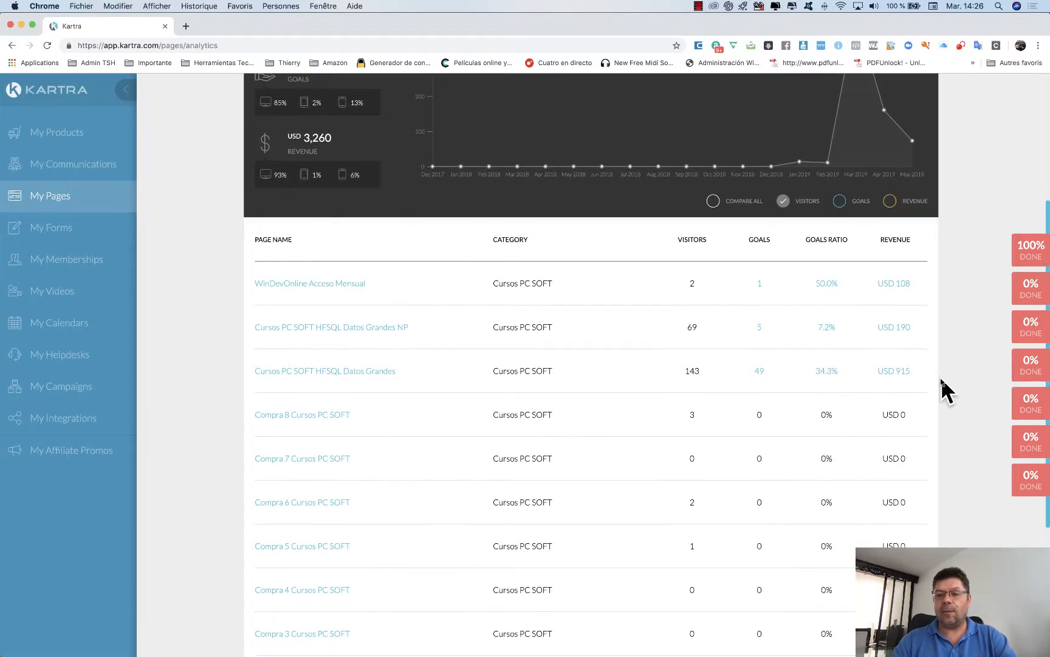
left_click(888, 372)
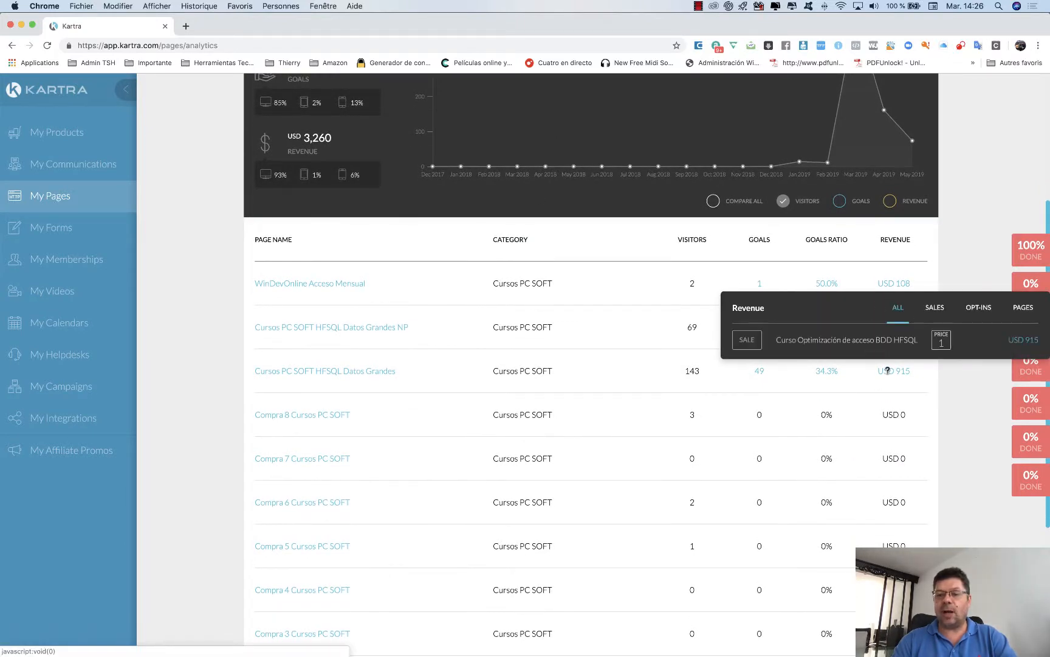
left_click(955, 392)
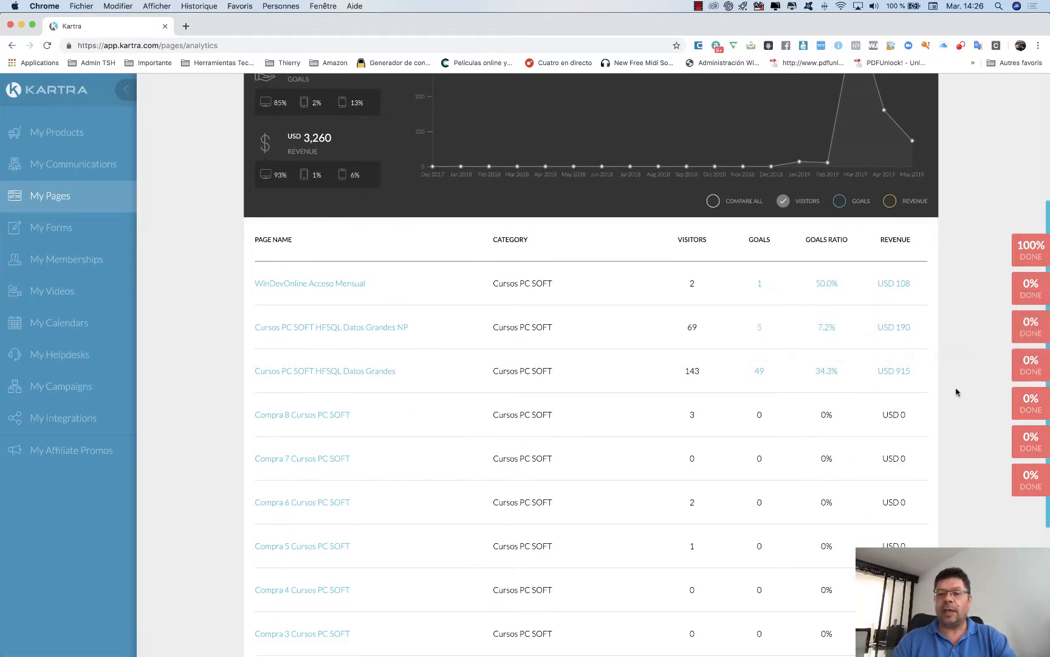
left_click(894, 370)
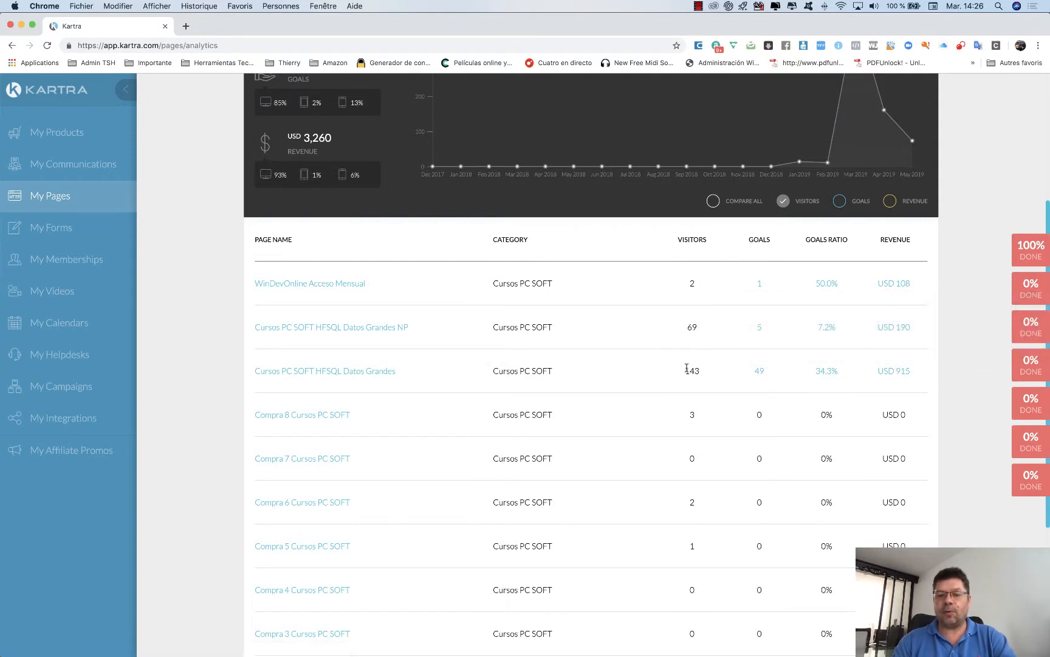
left_click(757, 370)
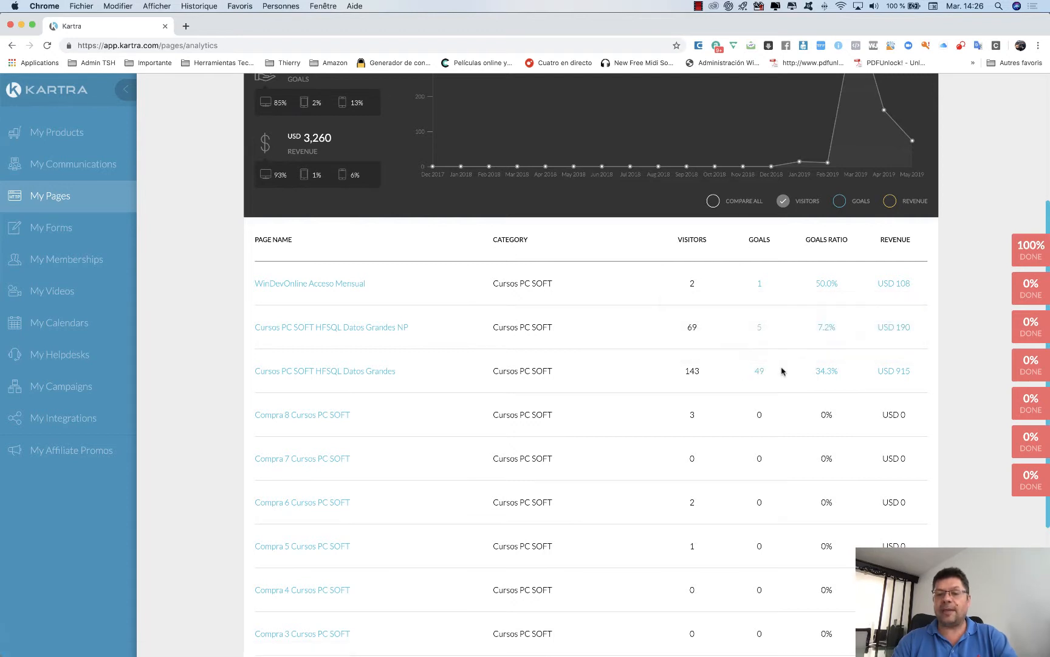
left_click(898, 371)
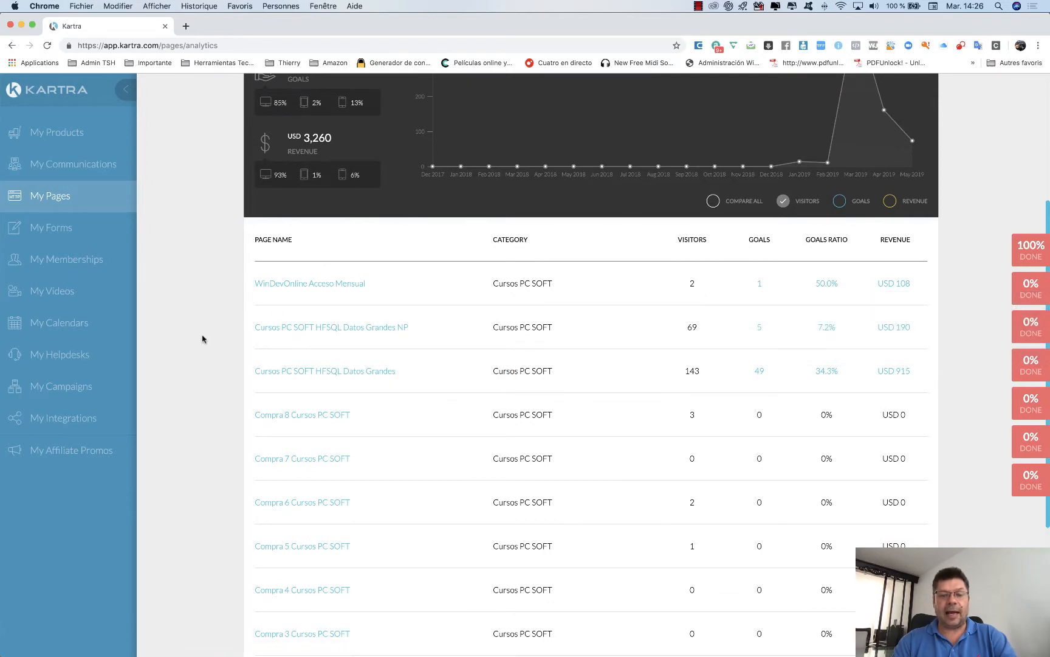
Step: Expand the conversion analytics page list and review visitors, goals and revenue for the remaining Cursos PC SOFT pages
scroll(202, 340, "down", 5)
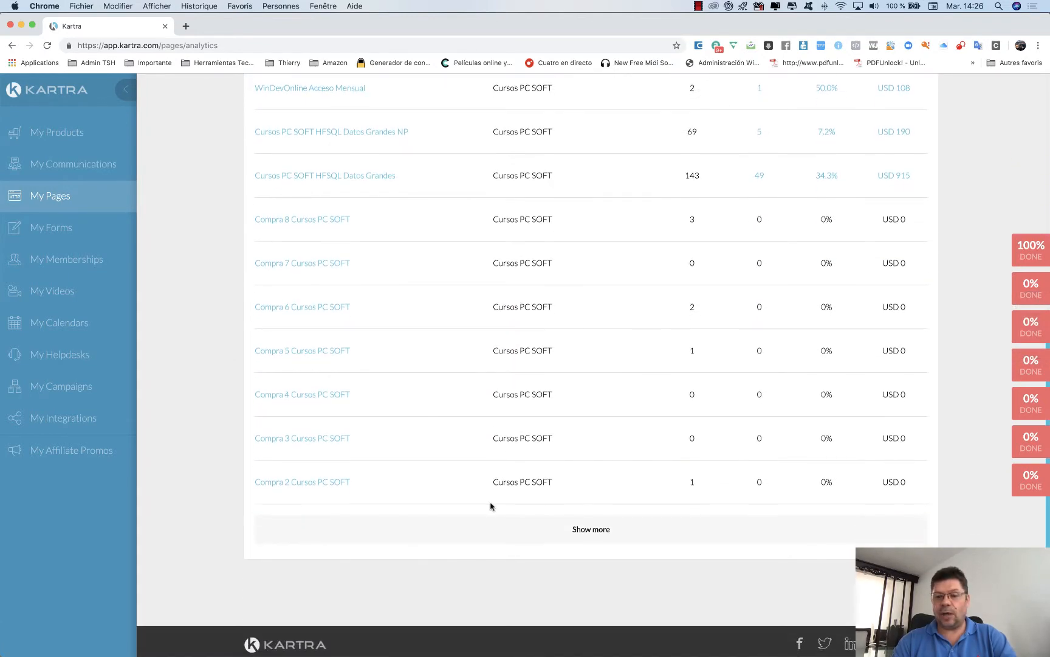
left_click(582, 529)
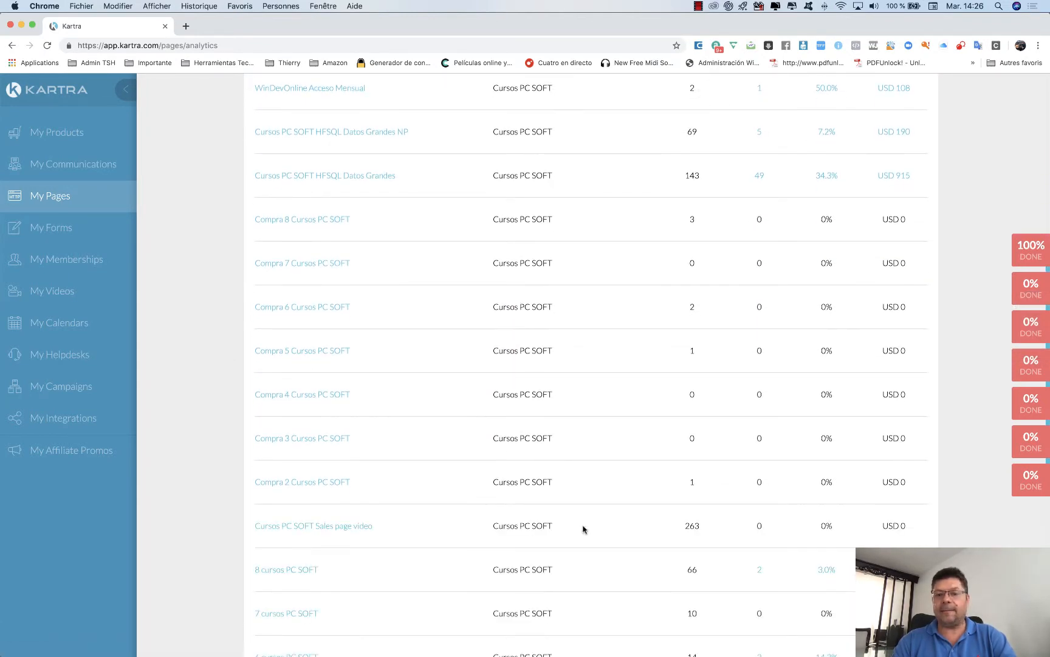
scroll(583, 528, "down", 5)
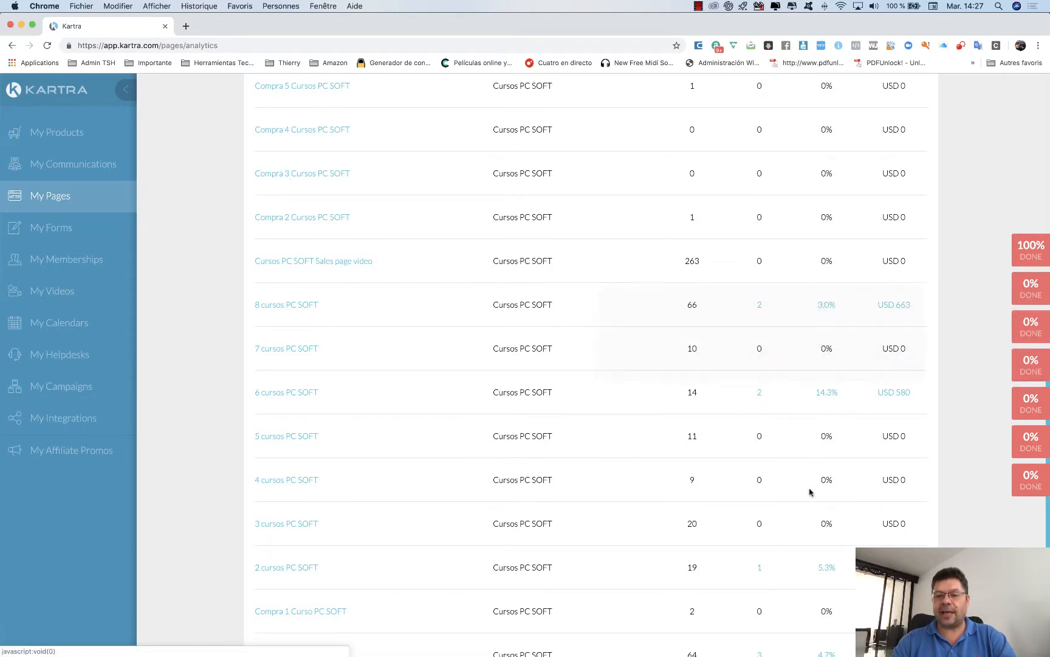
scroll(808, 499, "down", 3)
scroll(806, 511, "down", 3)
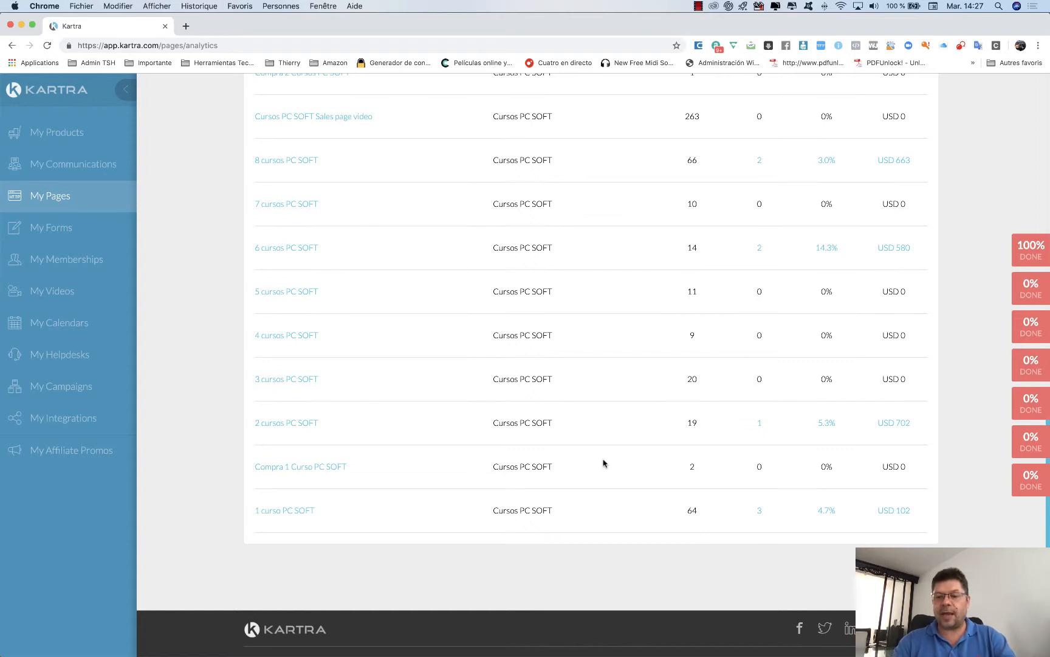
mouse_move(756, 513)
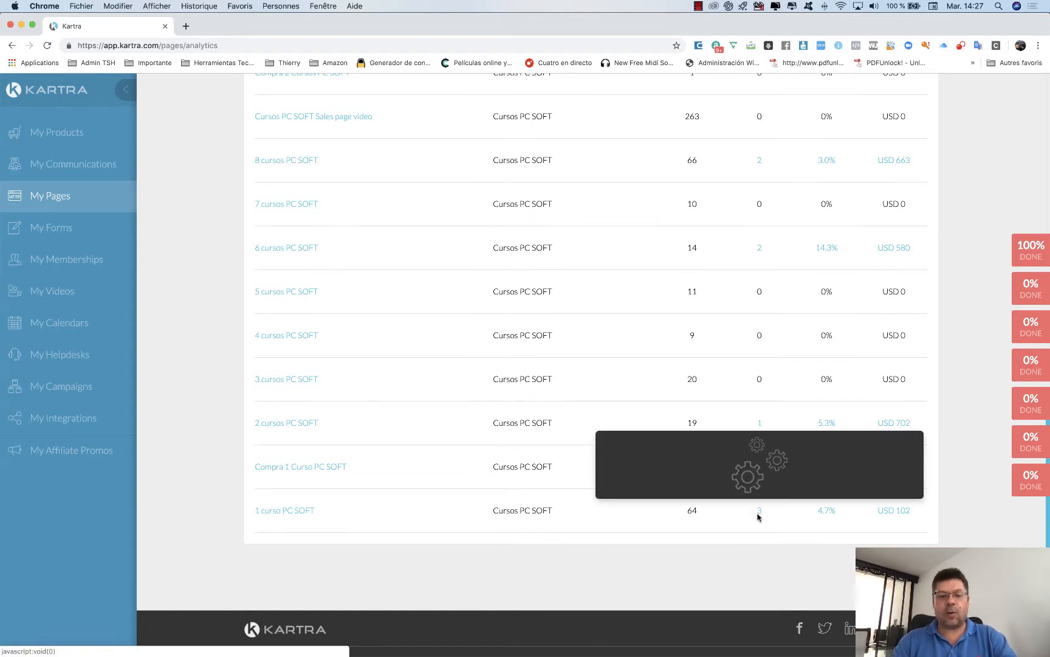
scroll(863, 404, "up", 3)
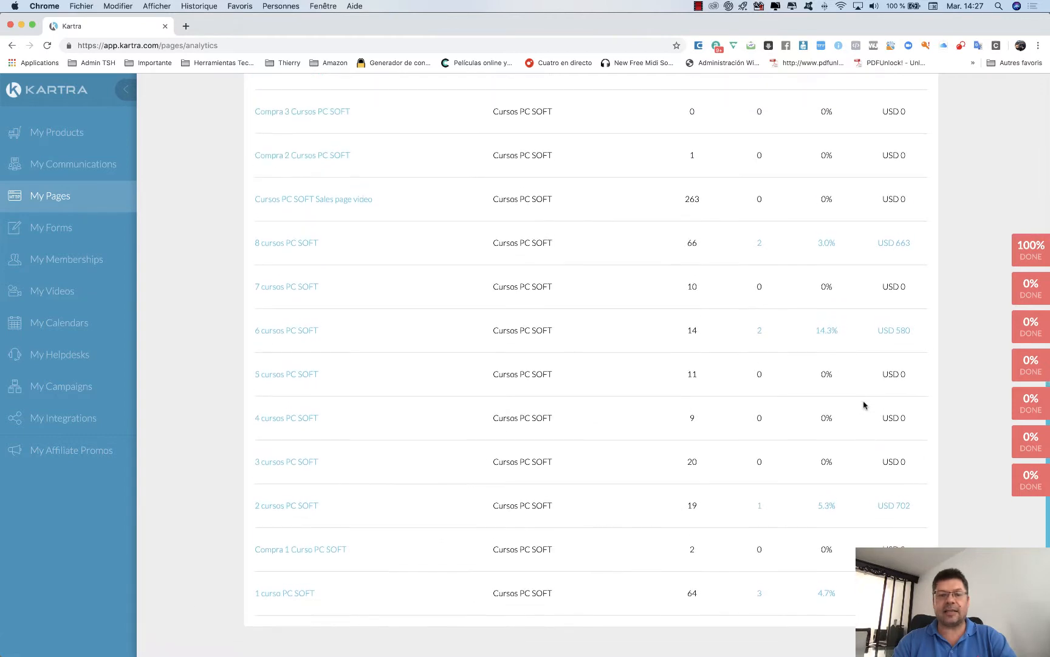
scroll(864, 405, "up", 1)
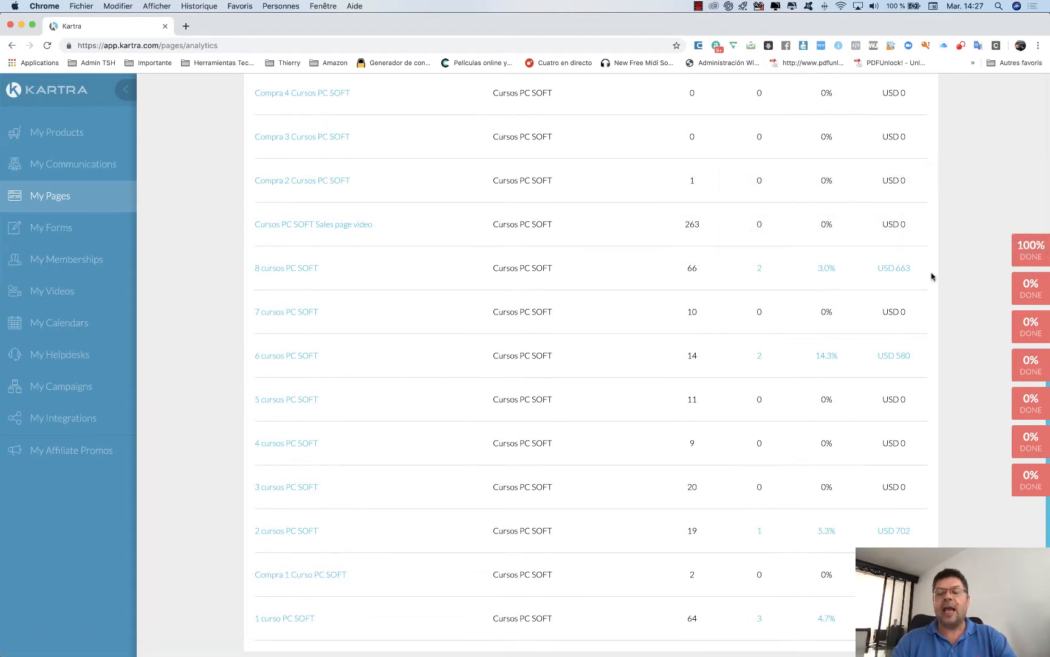
scroll(932, 275, "up", 10)
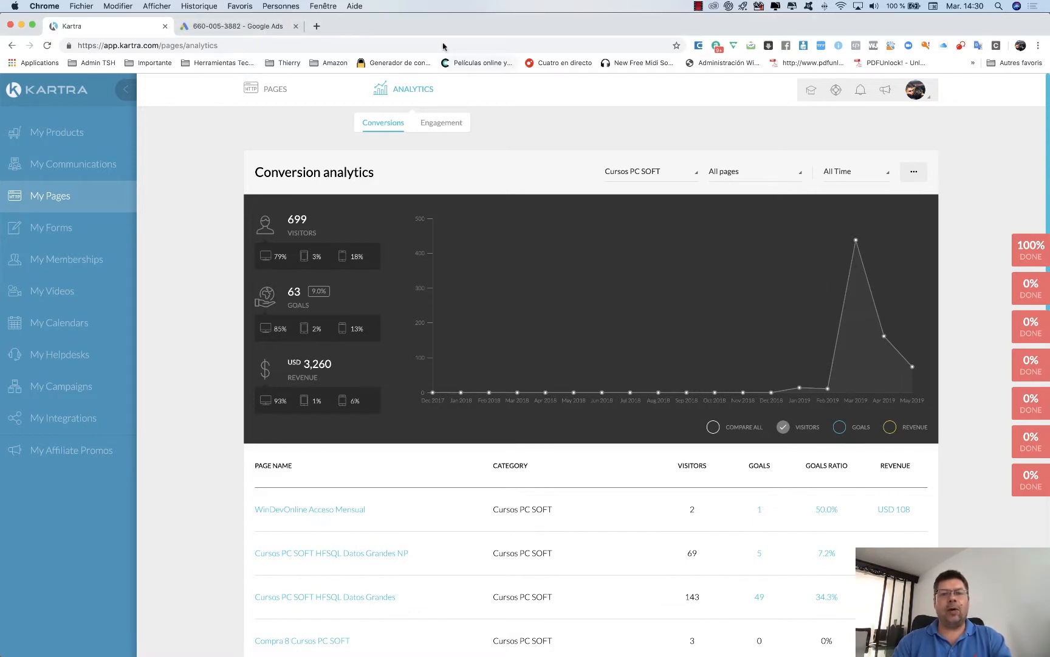
Step: Switch to Google Ads to view the remarketing lists in the audience manager, and return to Kartra
left_click(297, 32)
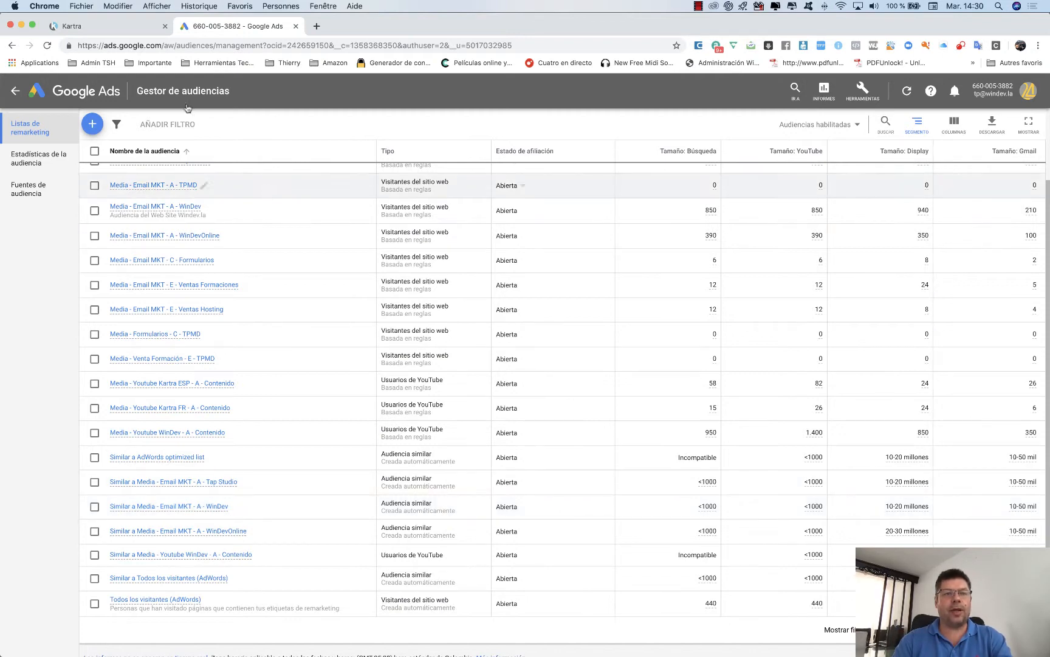
left_click(105, 29)
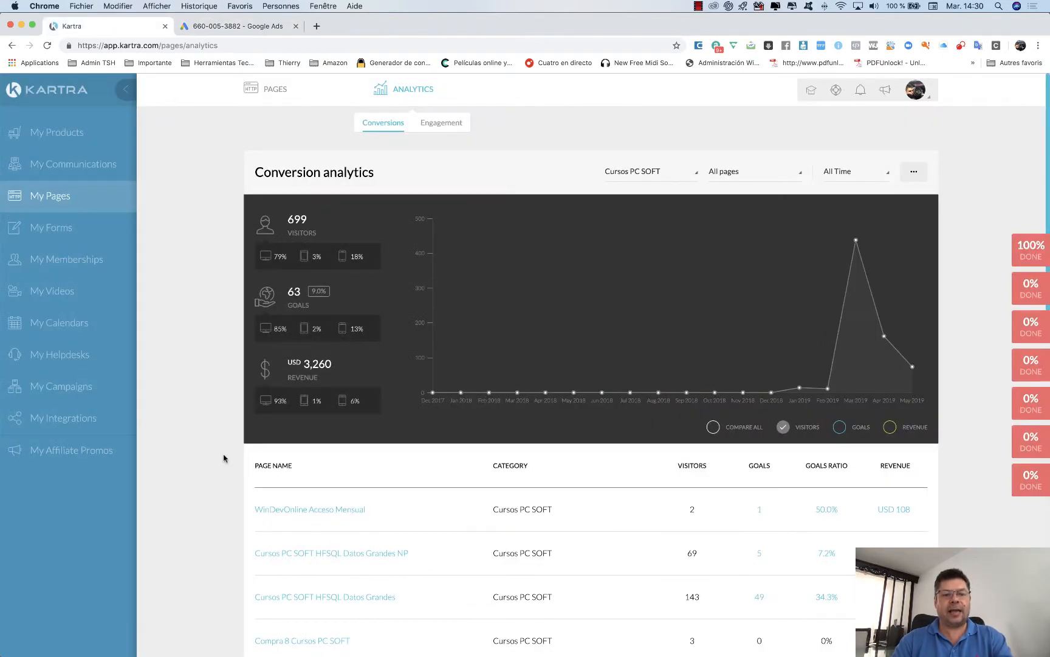
Step: Open the Compra WinDev WinDev Mobile page from My Pages in the page editor
left_click(77, 203)
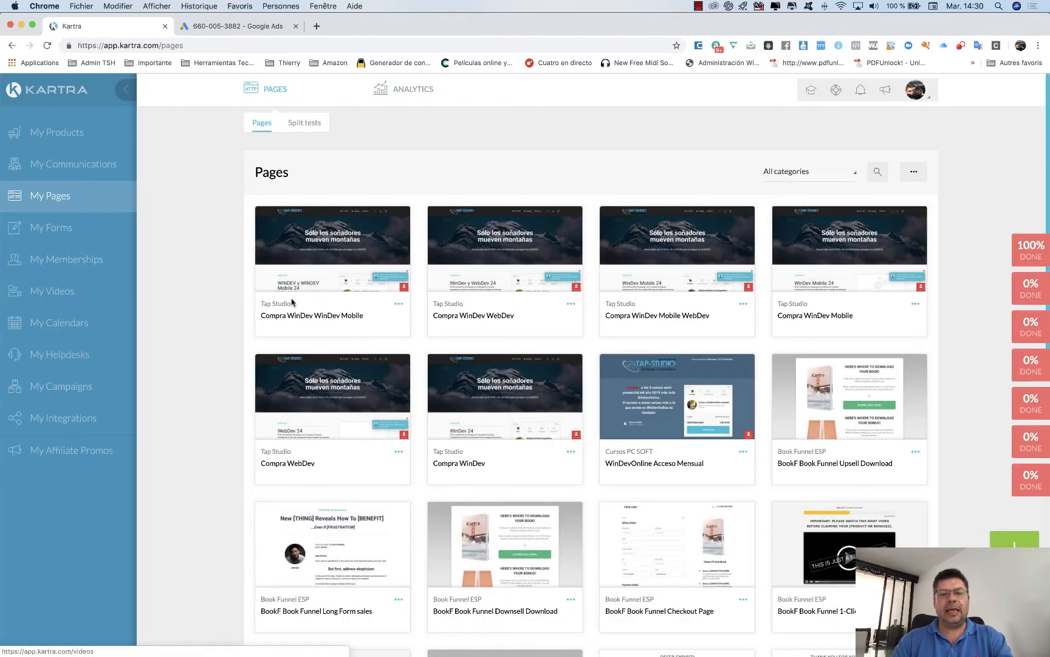
left_click(400, 305)
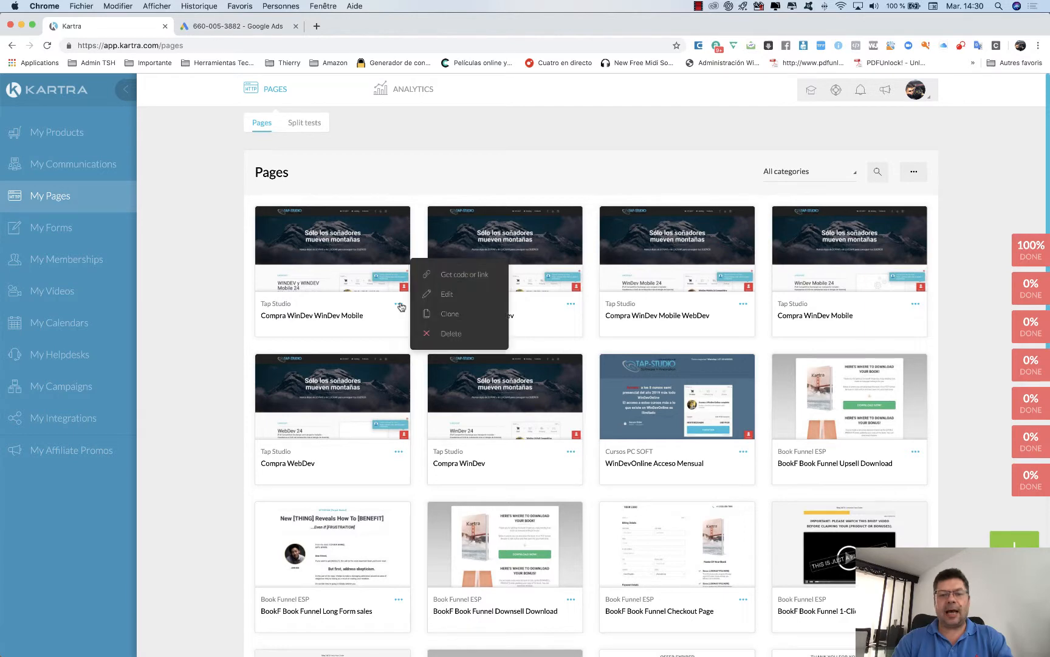
left_click(451, 295)
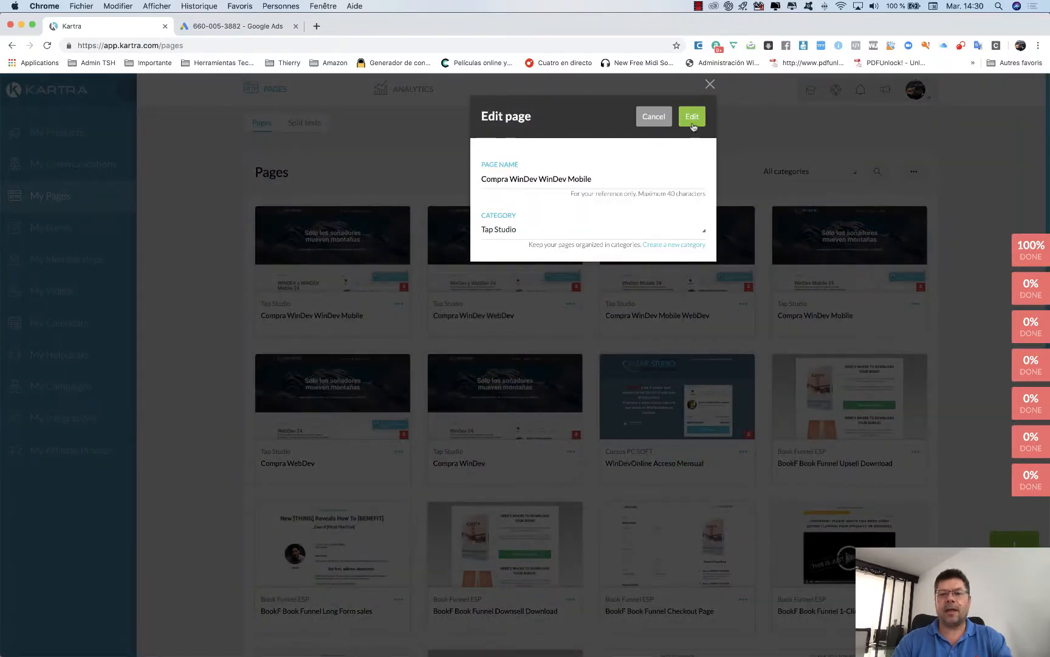
left_click(693, 117)
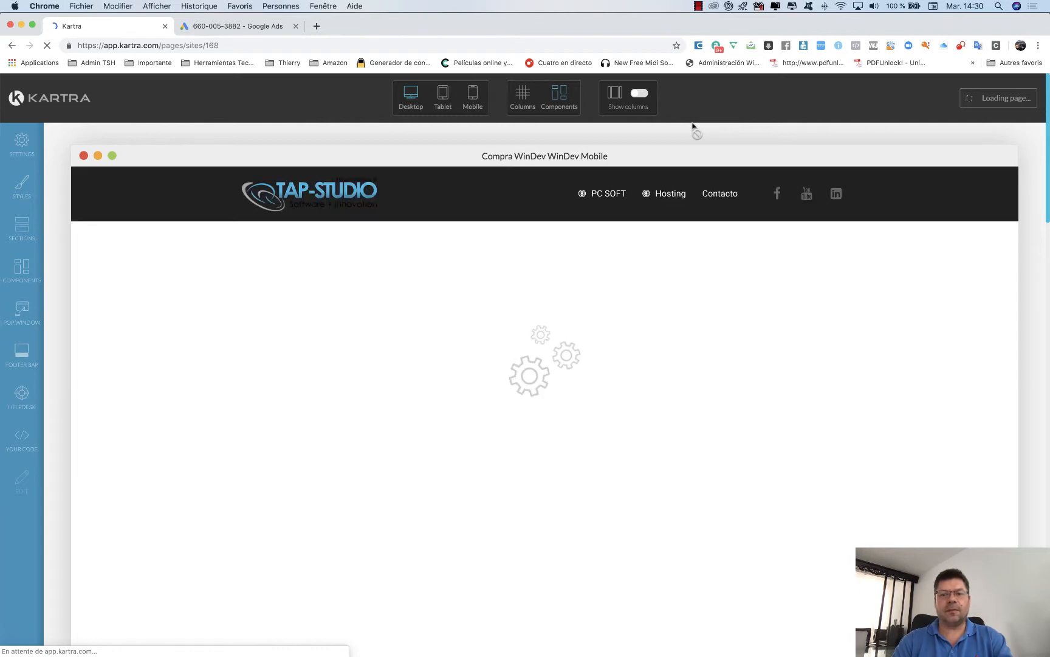
Step: Look over the page content and open the page's tracking code settings
scroll(622, 296, "down", 1)
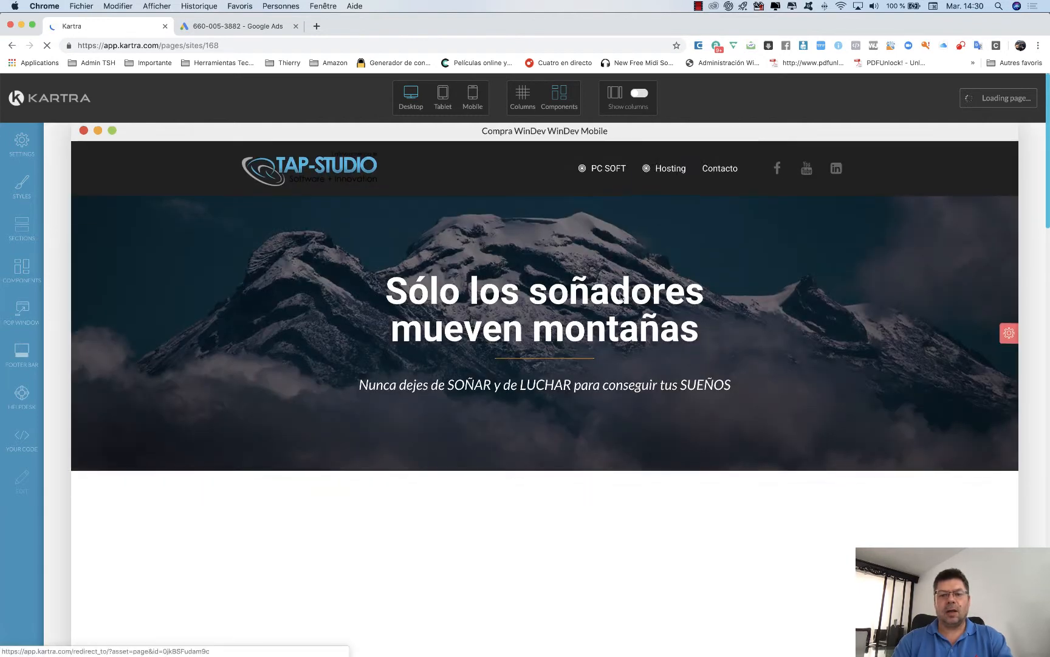
scroll(620, 296, "down", 5)
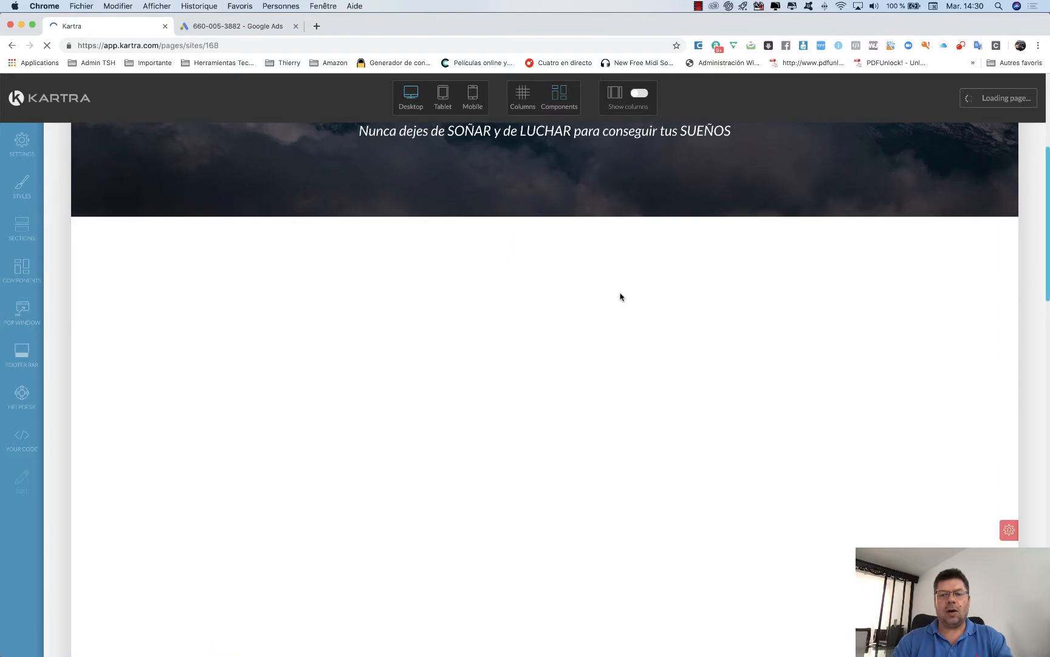
scroll(621, 295, "down", 6)
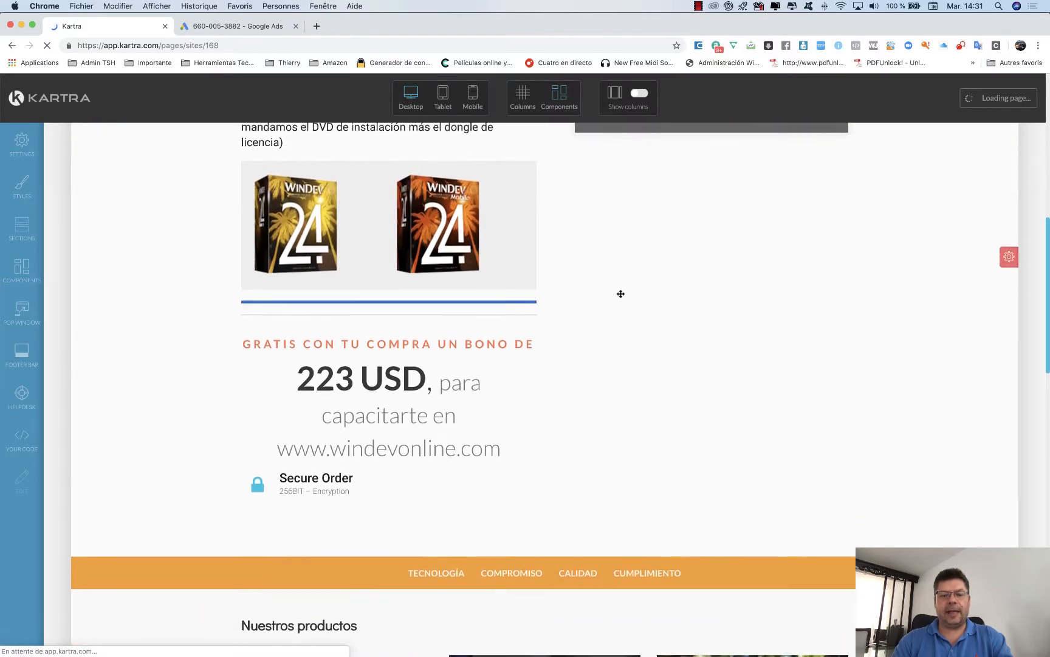
scroll(620, 293, "down", 3)
scroll(621, 293, "up", 12)
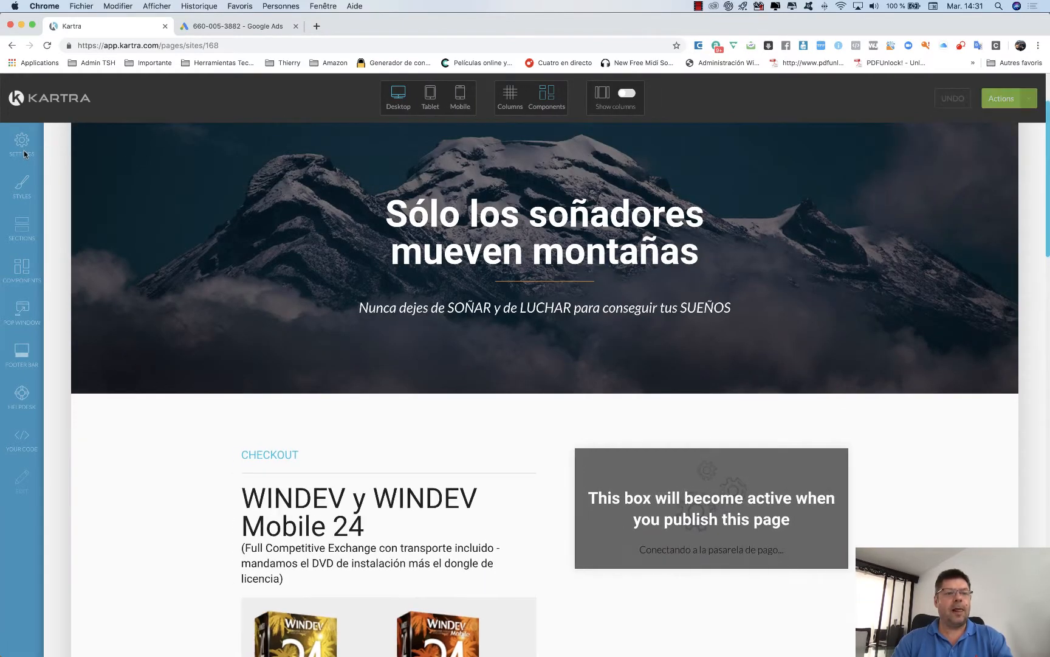
left_click(22, 149)
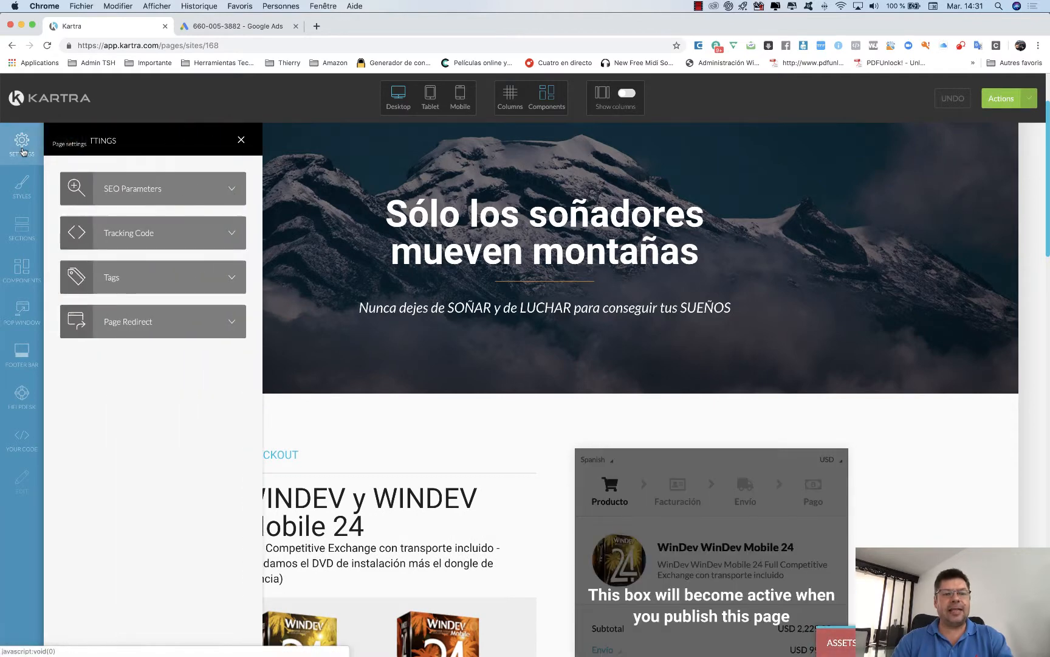
left_click(173, 232)
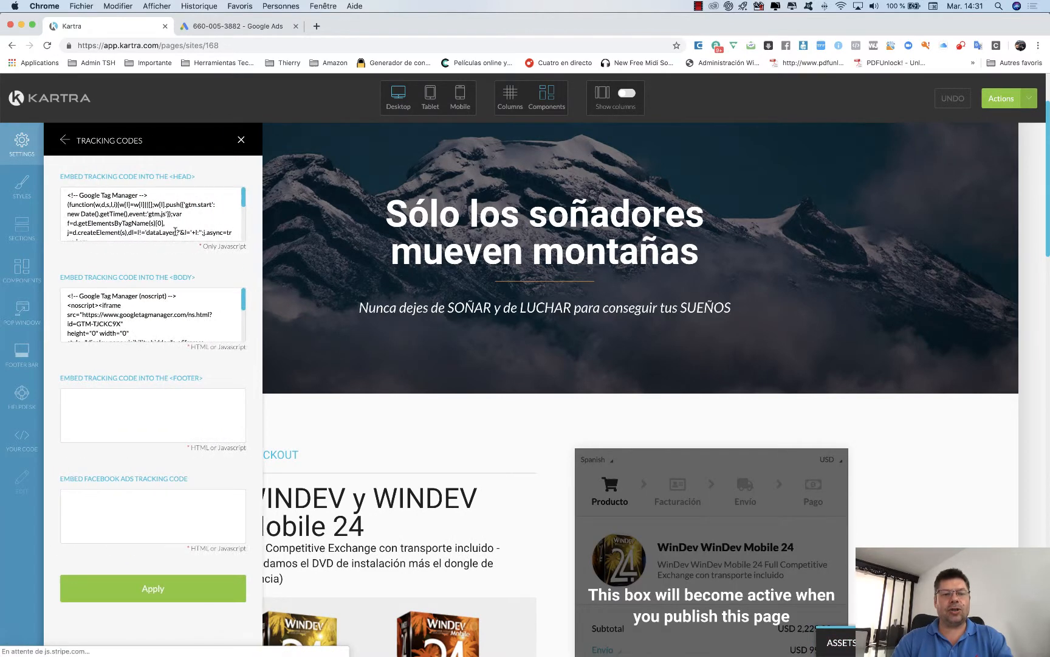
Step: Go through the tracking code fields for the head, body, footer and Facebook Ads
left_click(160, 215)
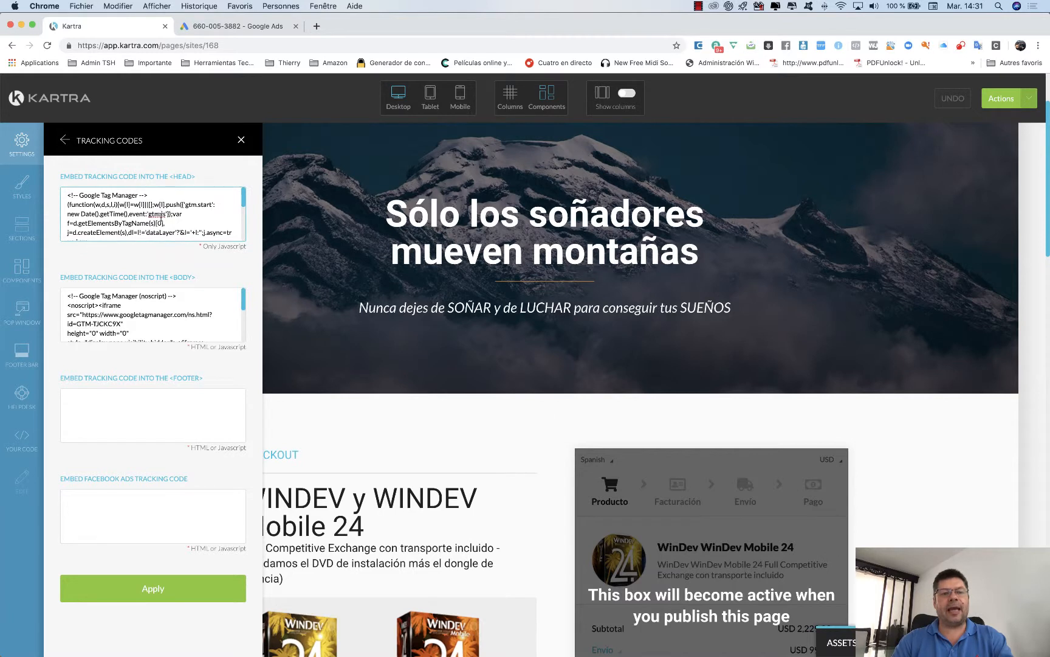
left_click(162, 300)
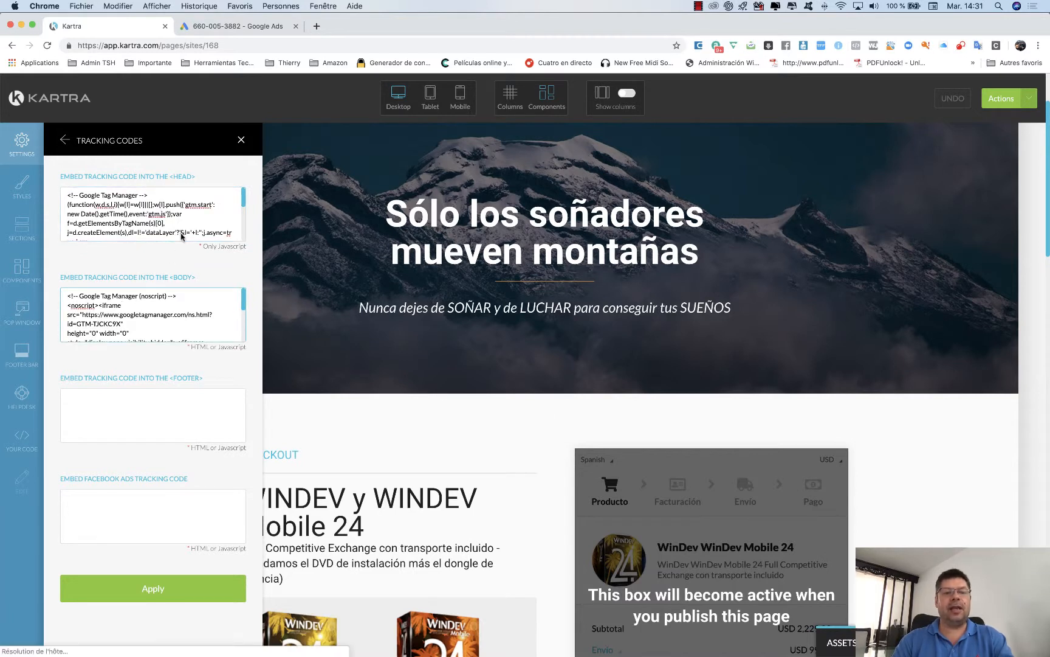
left_click(151, 402)
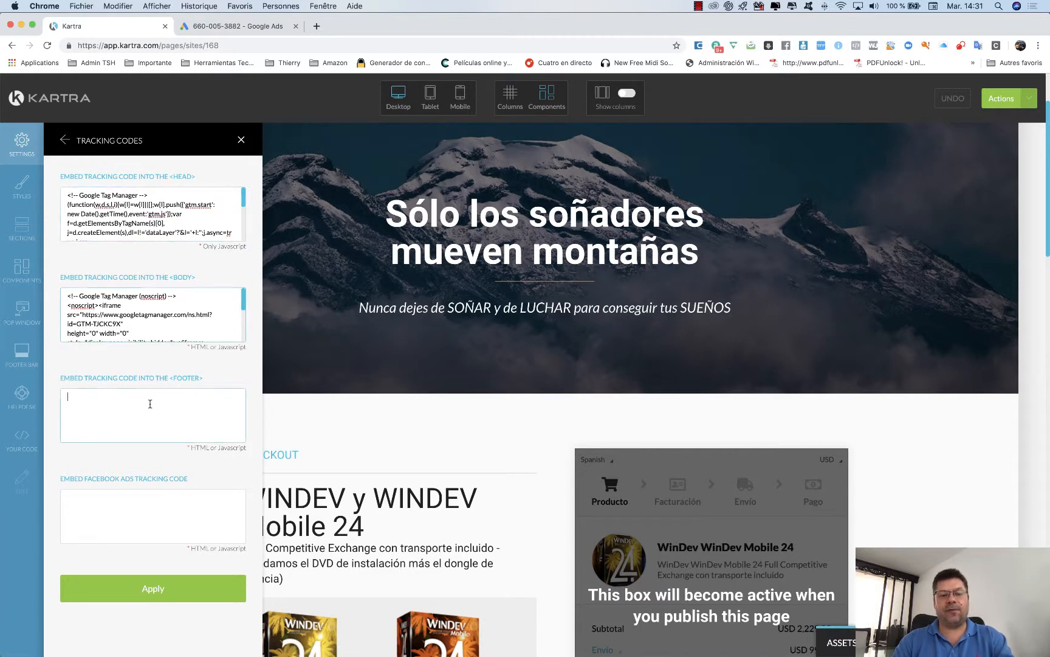
left_click(152, 499)
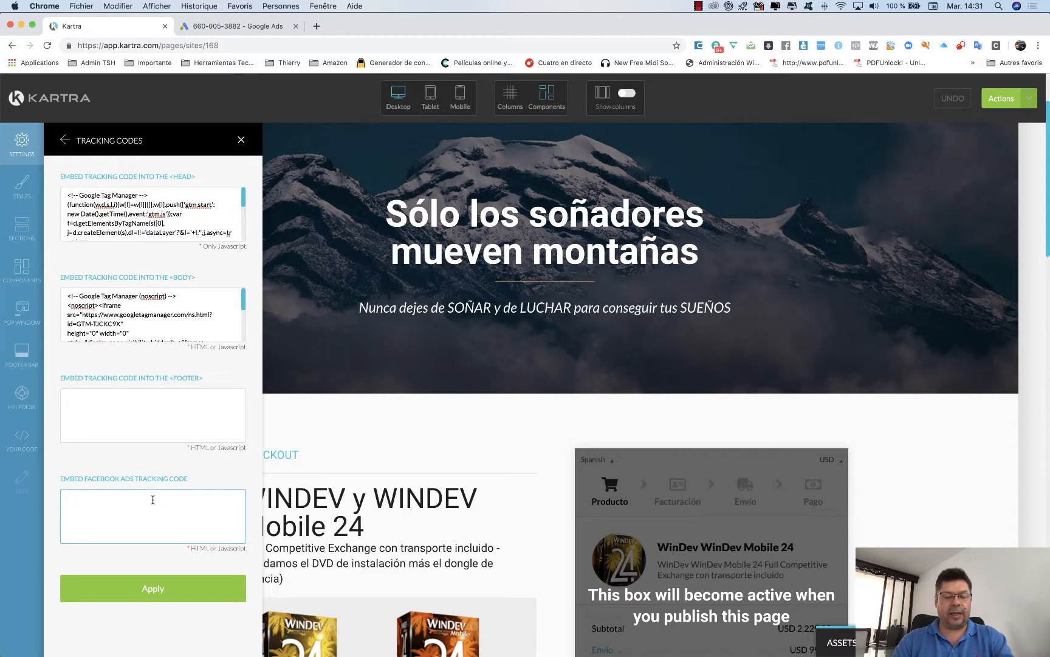
Step: Examine the Google Tag Manager code embedded in the head and body, and the page preview beside it
left_click(197, 215)
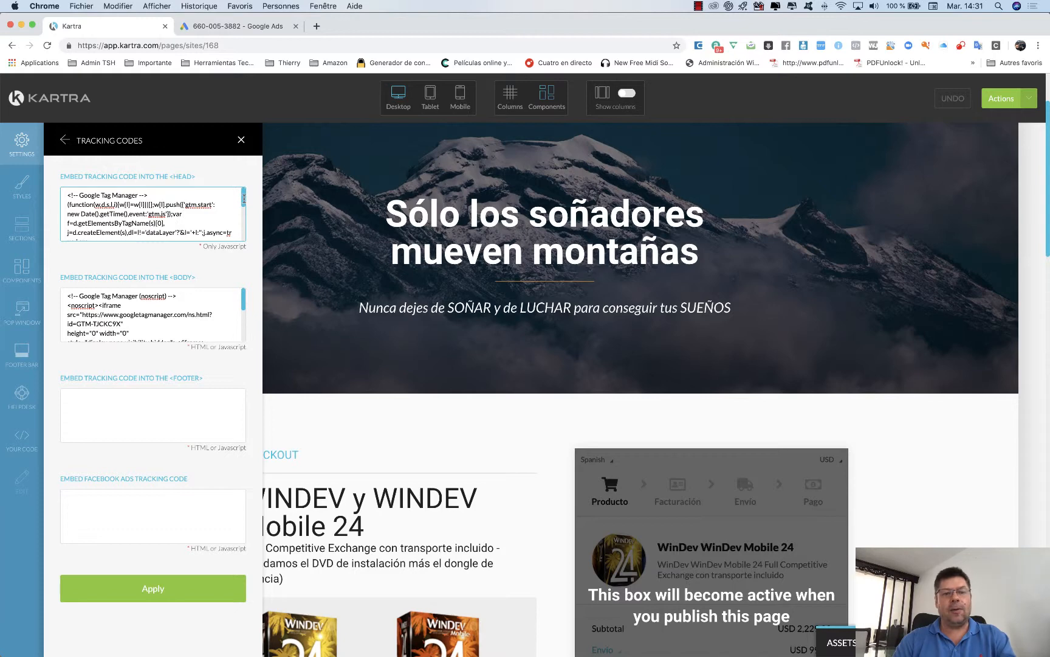
left_click_drag(243, 199, 240, 170)
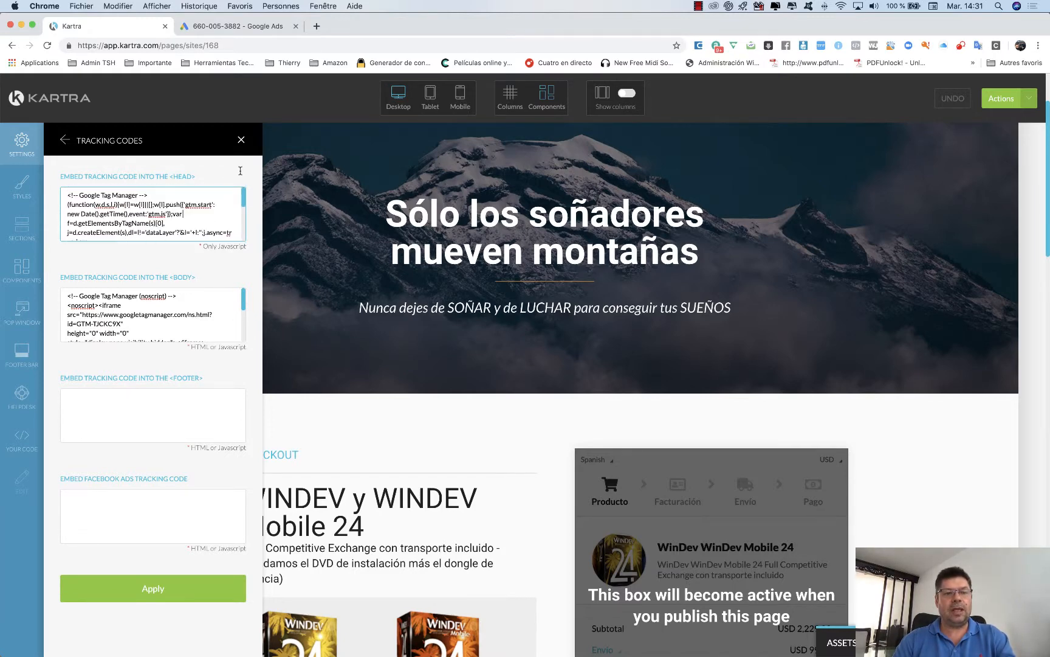
scroll(243, 298, "down", 5)
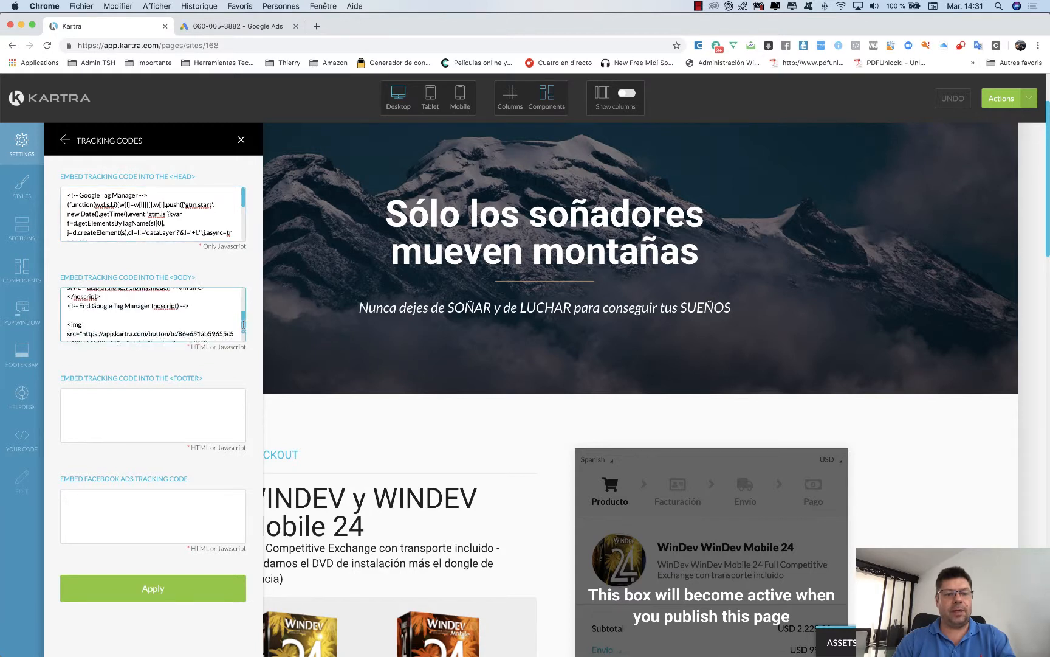
scroll(245, 303, "up", 5)
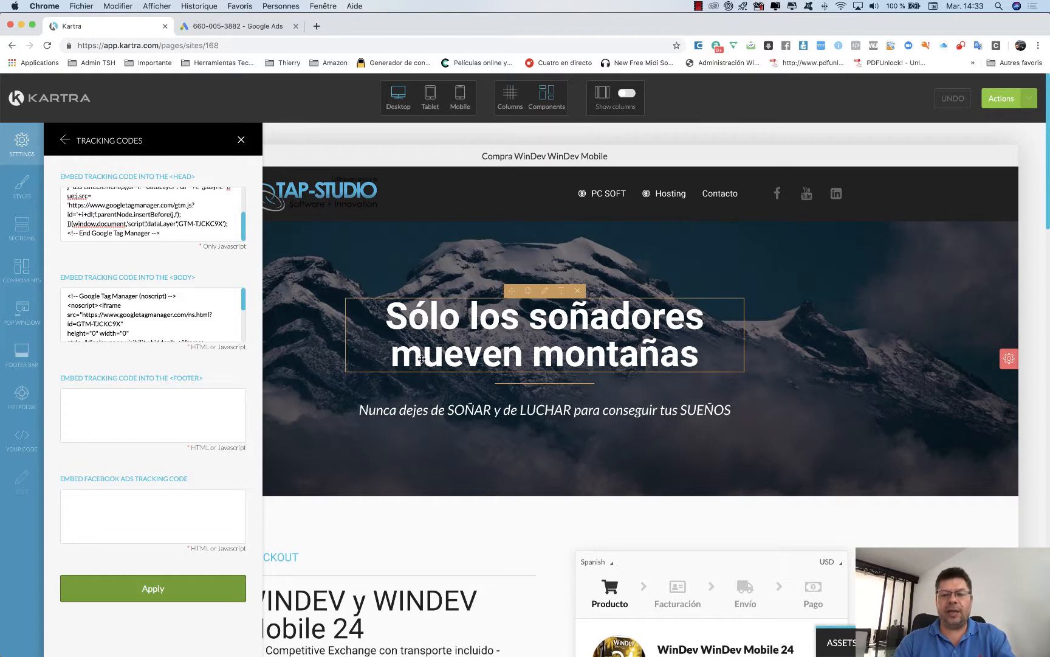
scroll(962, 333, "down", 3)
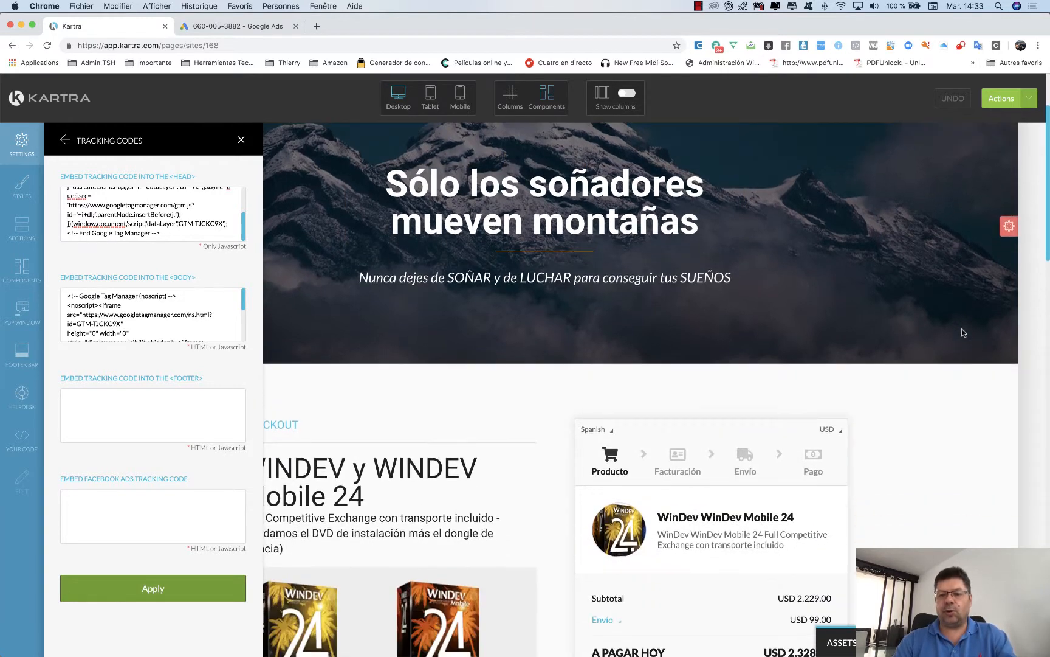
Step: Examine the Kartra image tracking code at the end of the body tracking code field
scroll(963, 333, "down", 4)
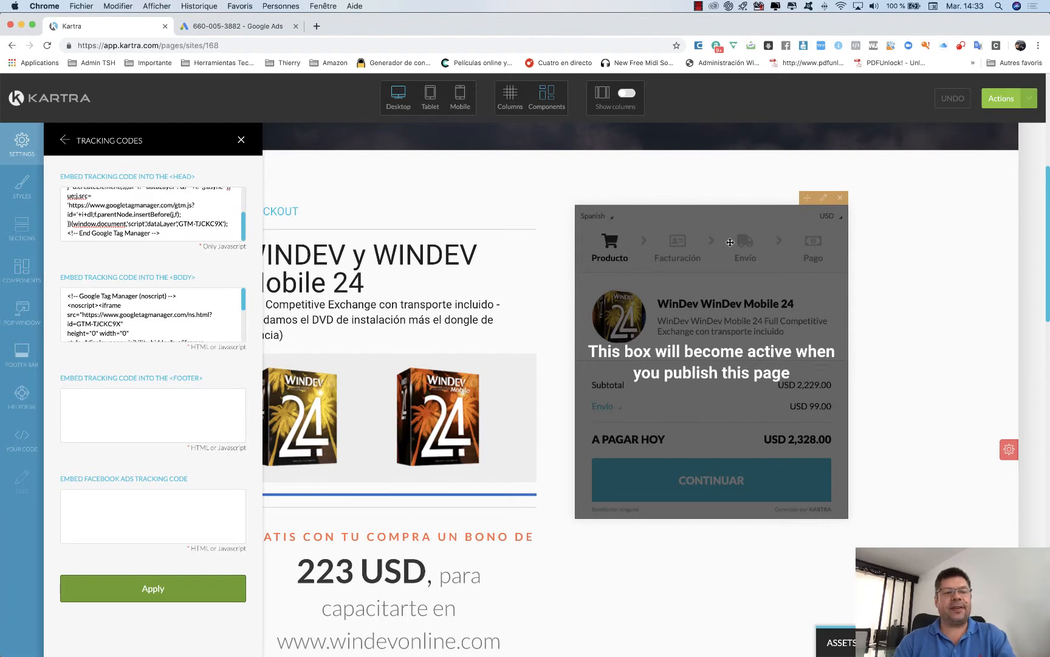
left_click(217, 332)
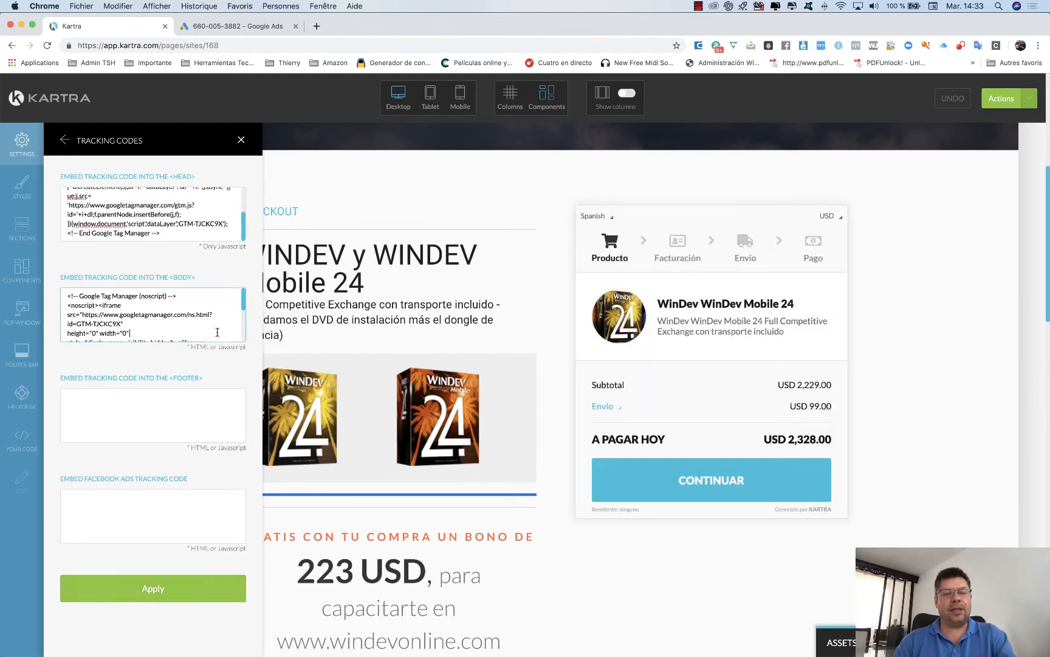
scroll(217, 332, "down", 4)
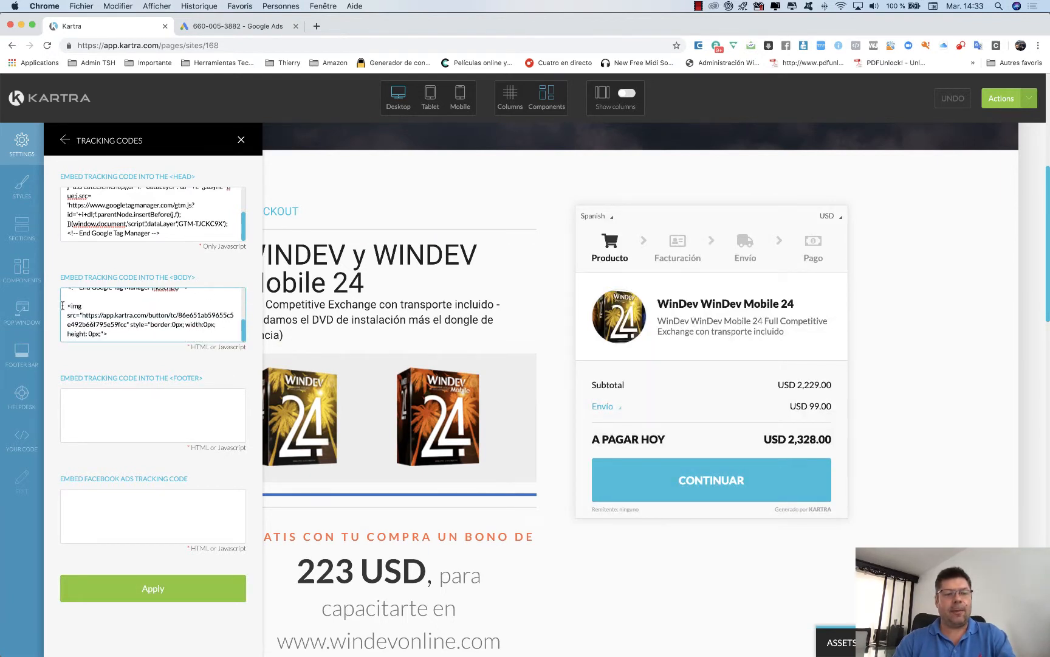
left_click_drag(62, 305, 114, 331)
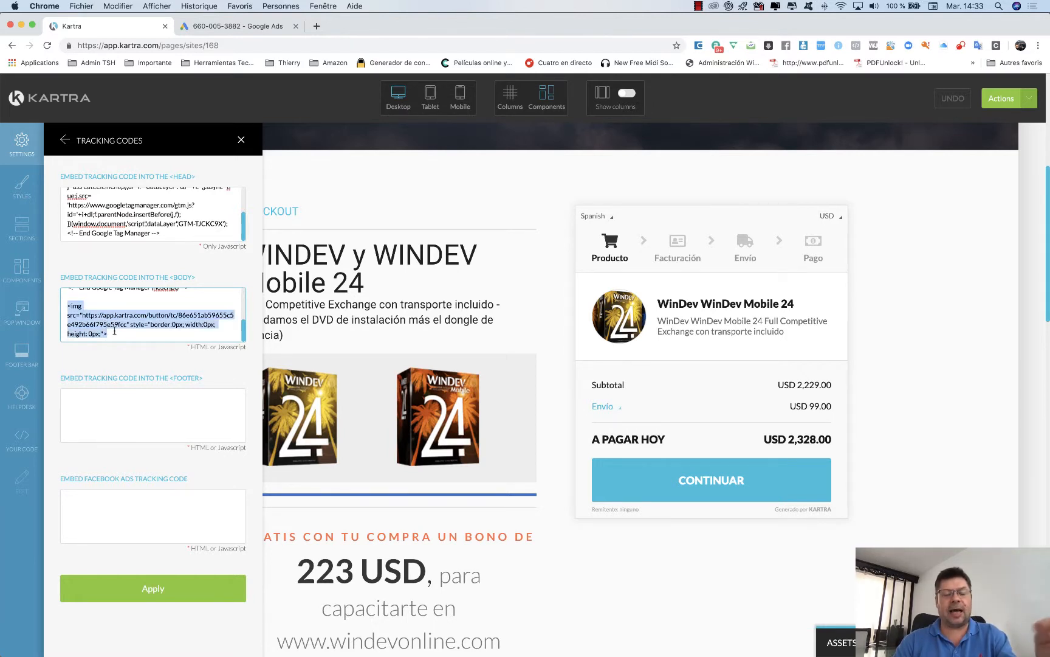
left_click(115, 330)
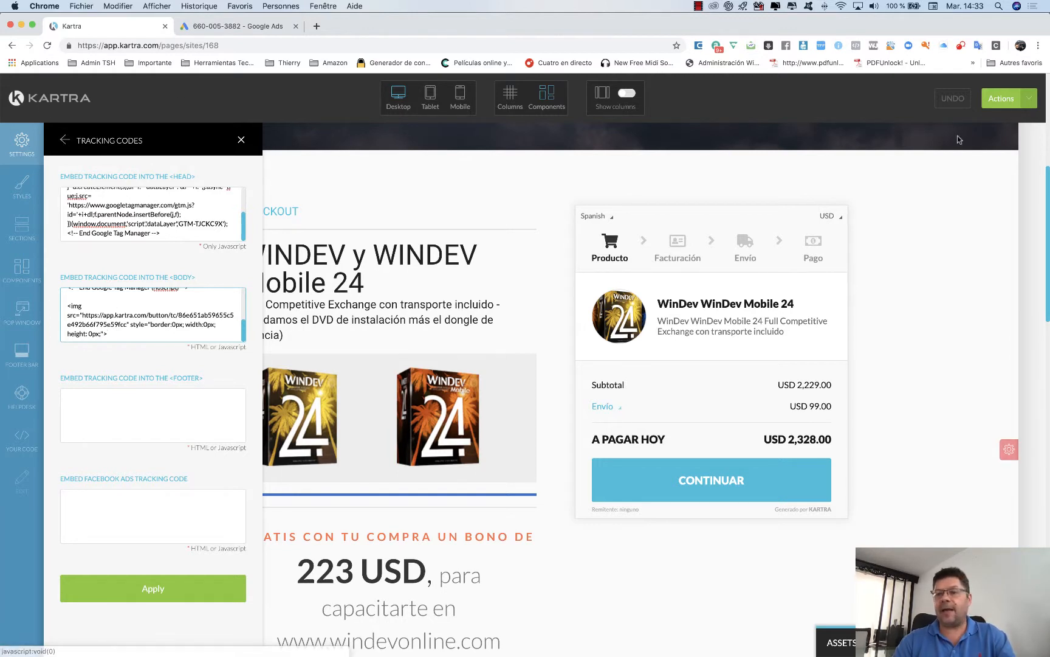
Step: Save the page's progress and dismiss the saving dialog
left_click(1033, 99)
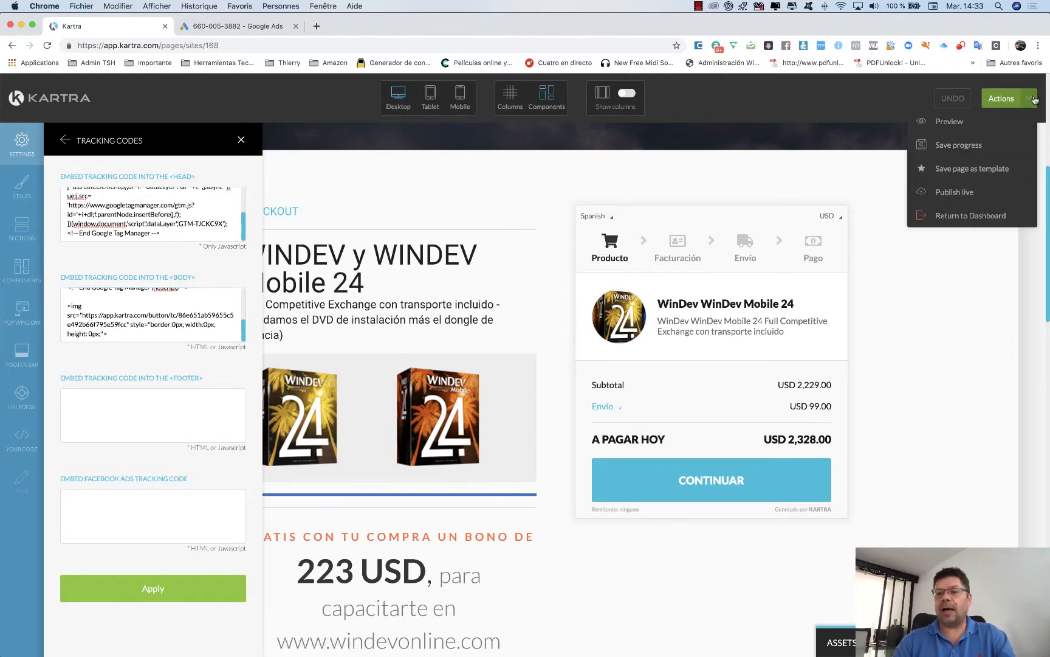
left_click(982, 146)
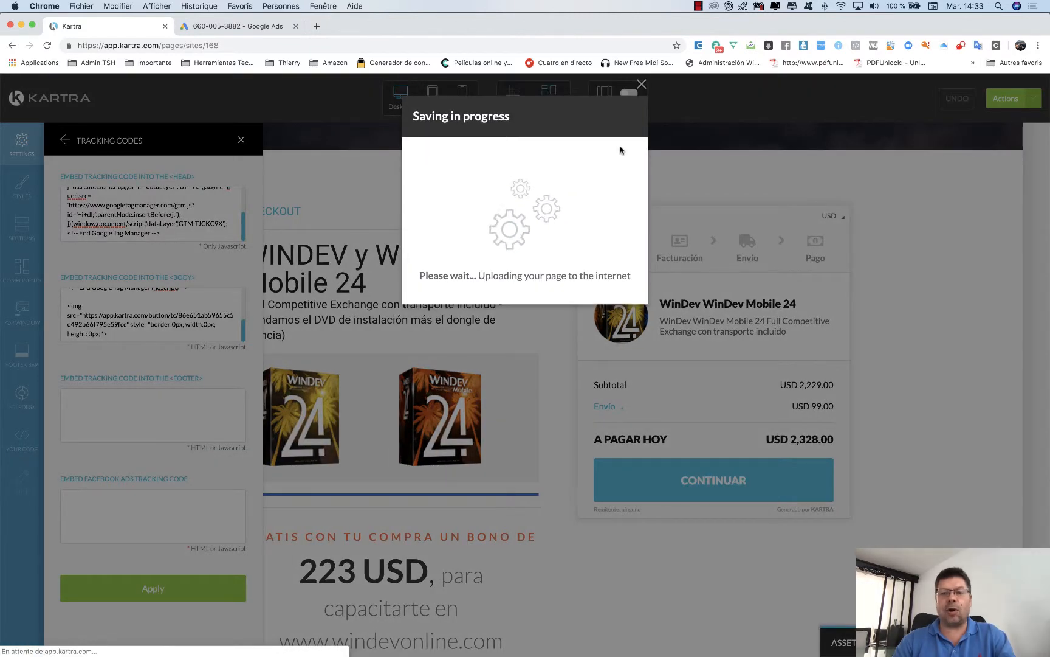
left_click(640, 86)
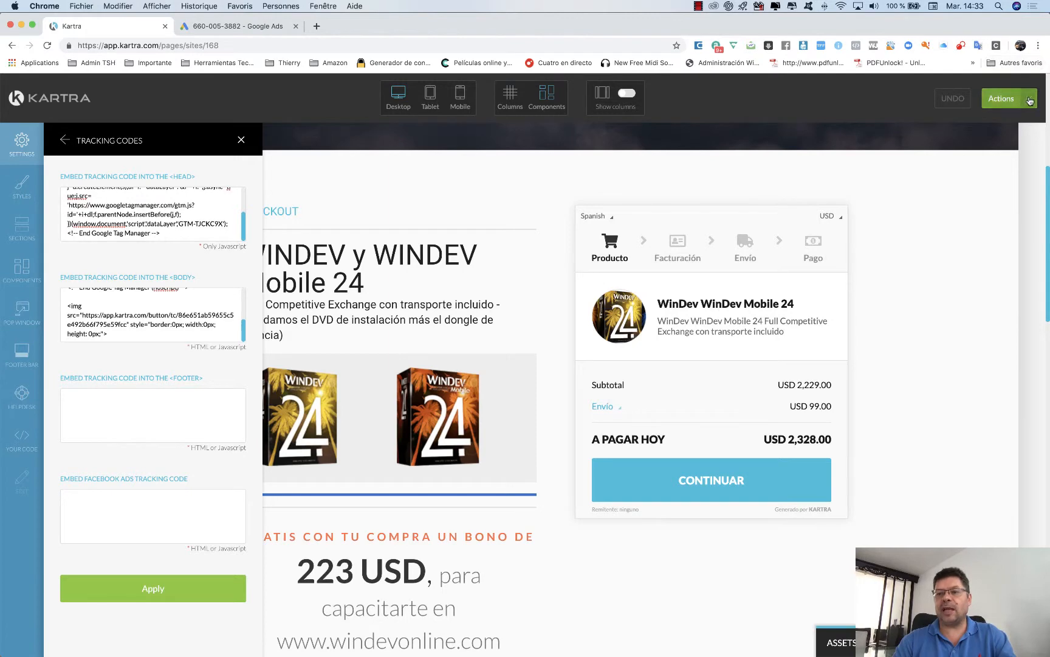
Step: Look at the options for publishing the page live and close them without publishing
left_click(1018, 94)
left_click(955, 192)
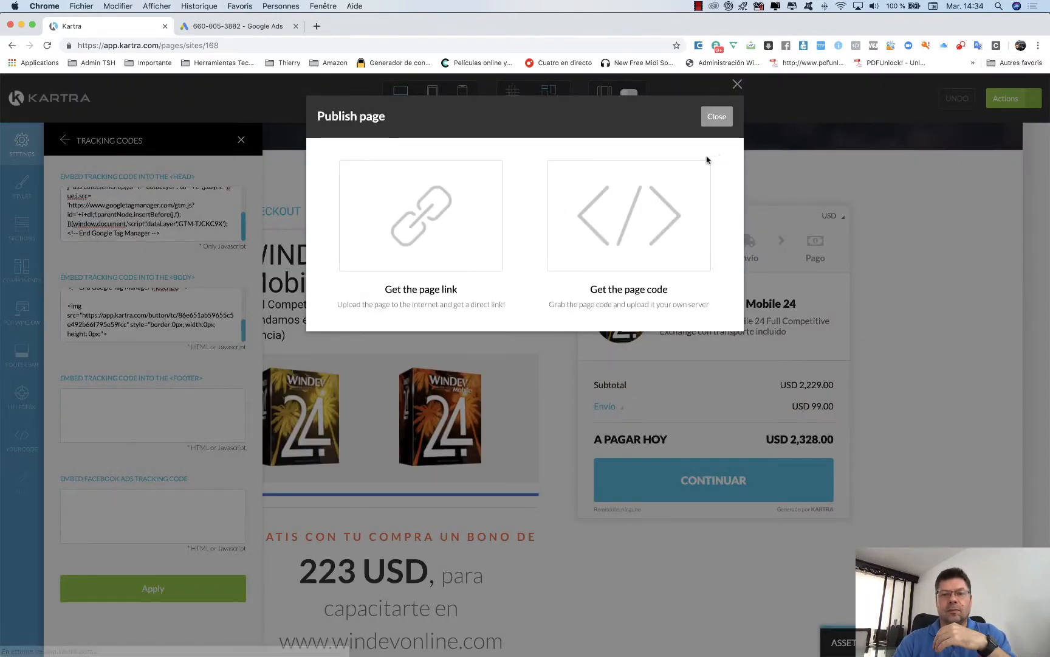
left_click(716, 117)
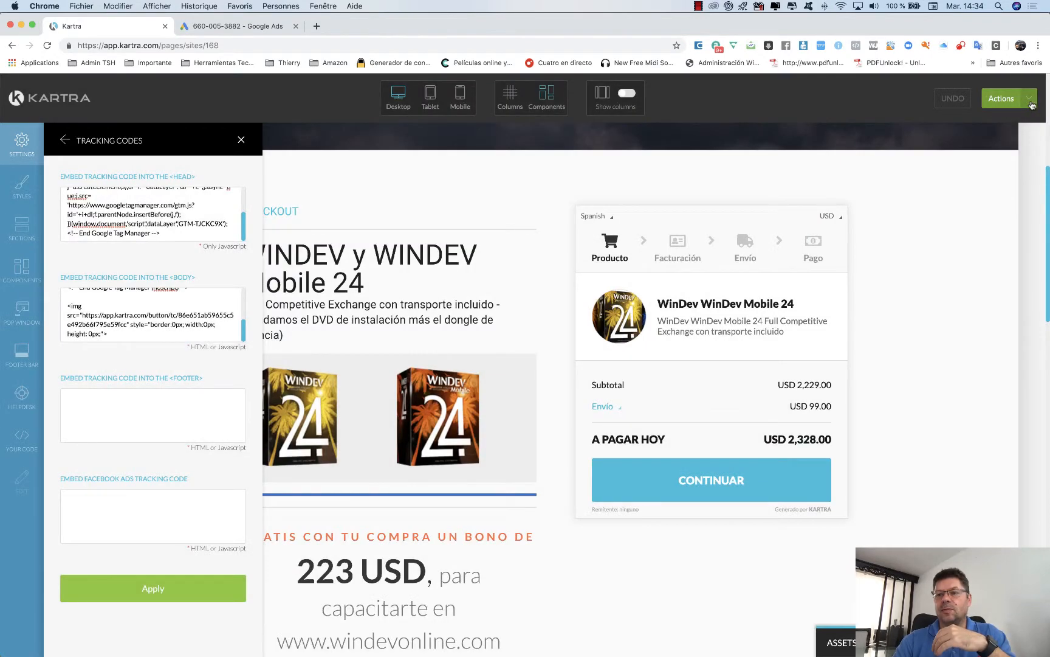
Step: Exit the page editor and return to the pages dashboard
left_click(1029, 98)
left_click(963, 213)
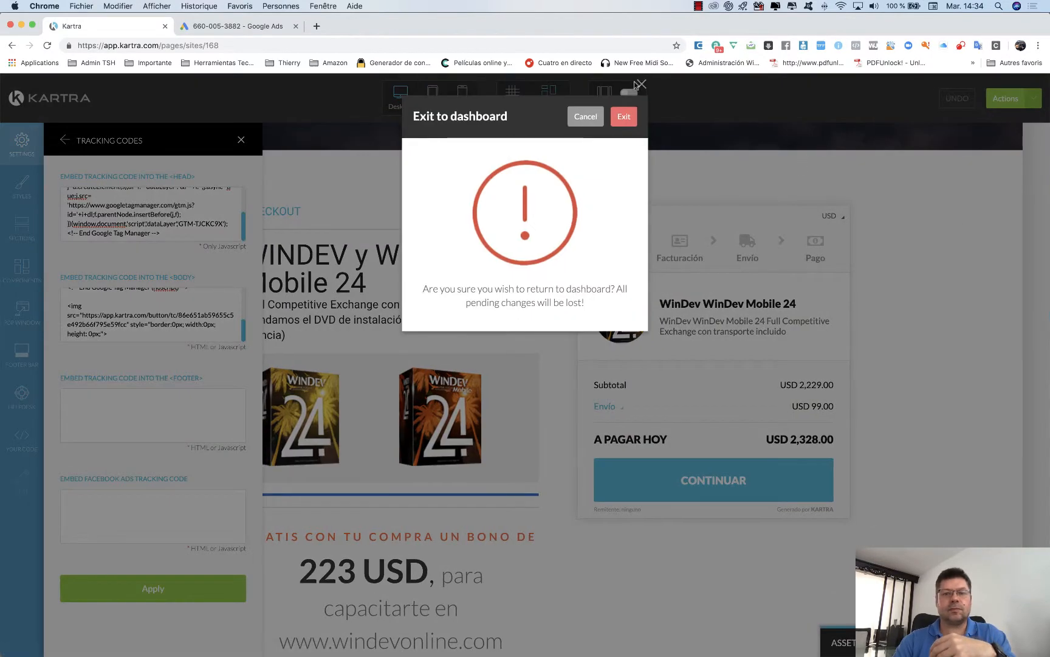
left_click(628, 121)
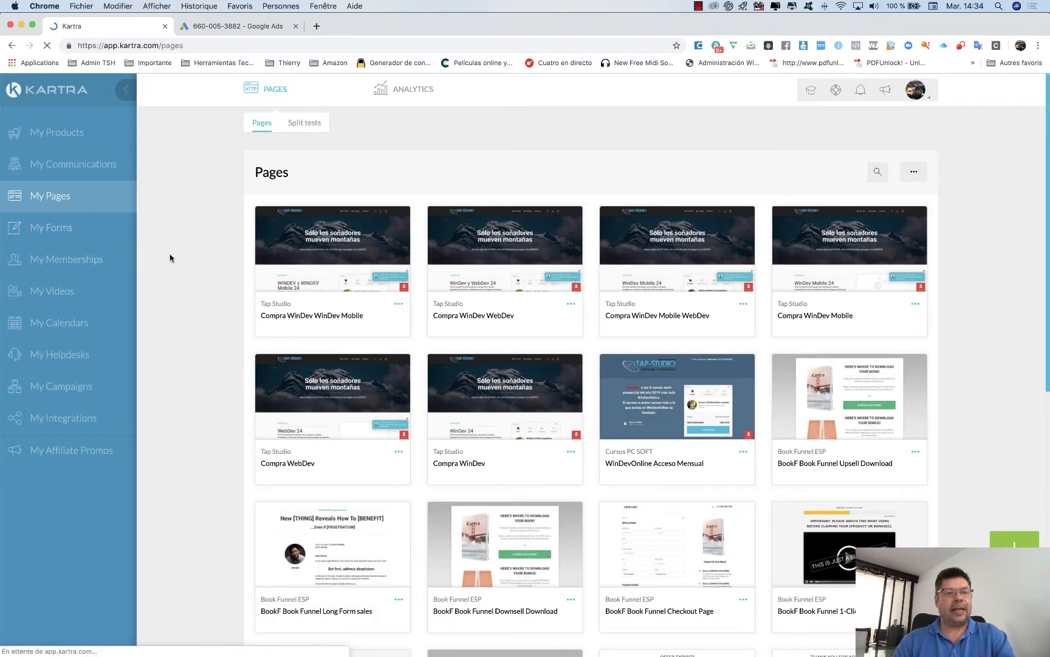
Step: Open the product Acceso a WinDevOnline completo from My Products for editing, keeping its internal name
left_click(75, 139)
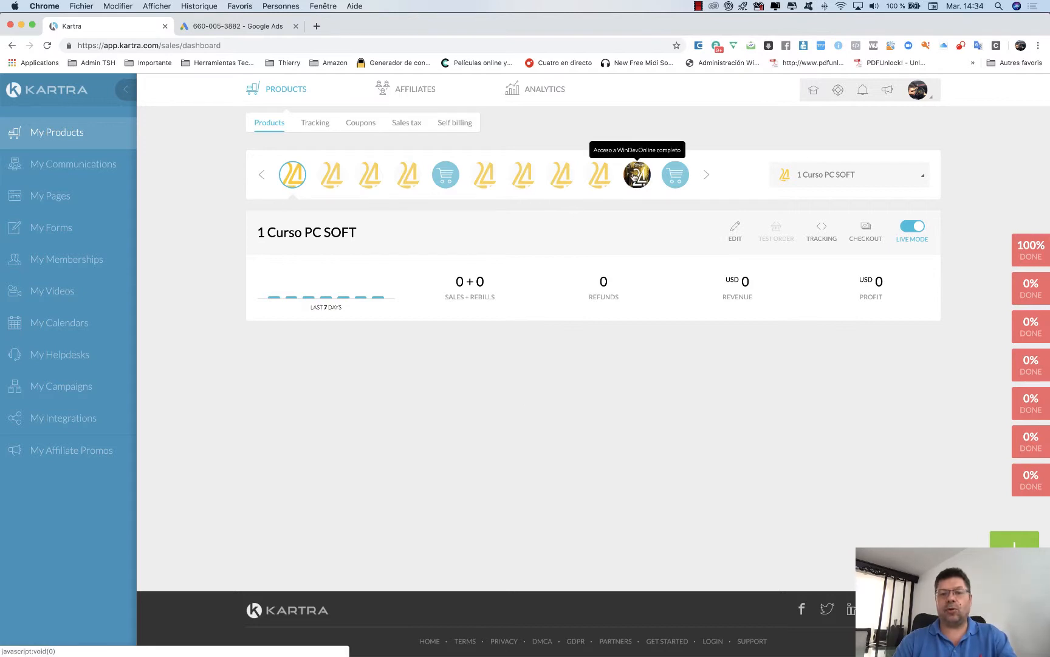
left_click(636, 175)
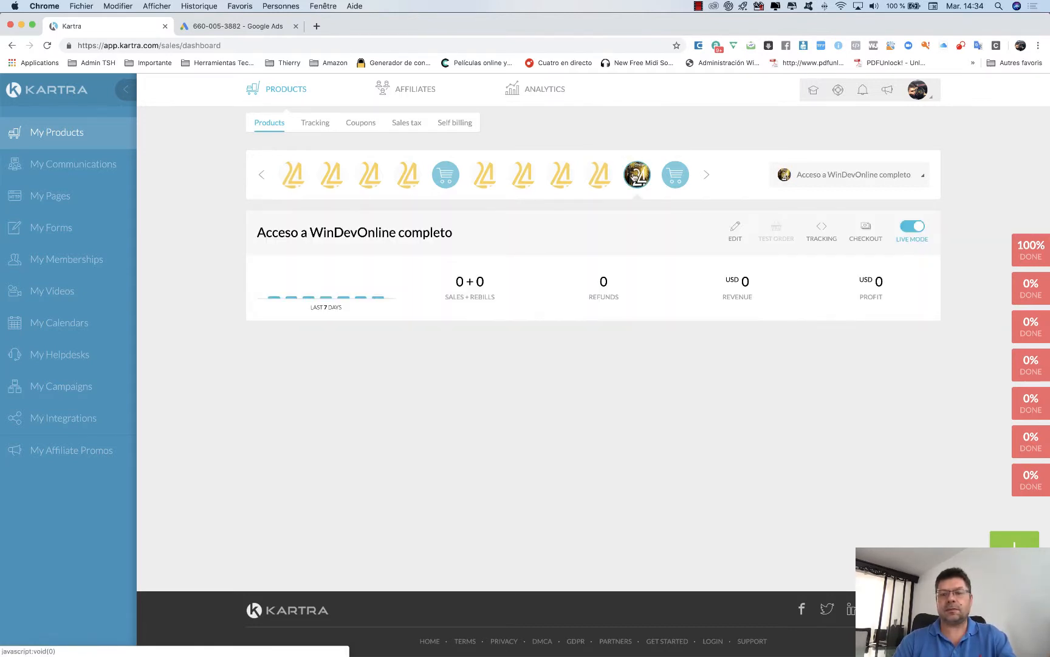
left_click(735, 228)
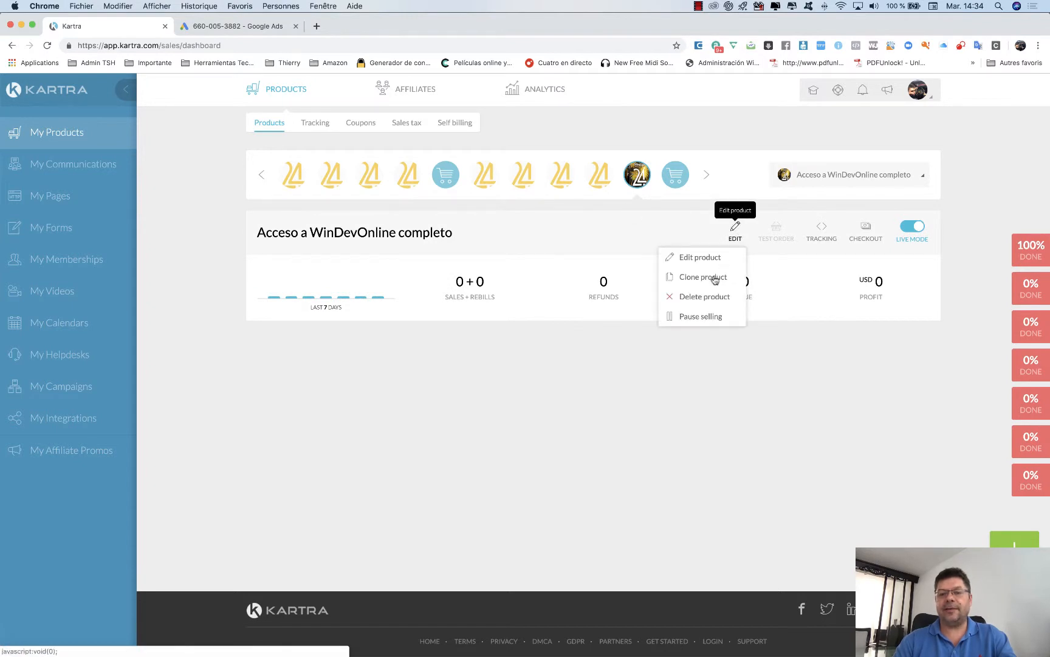
left_click(700, 257)
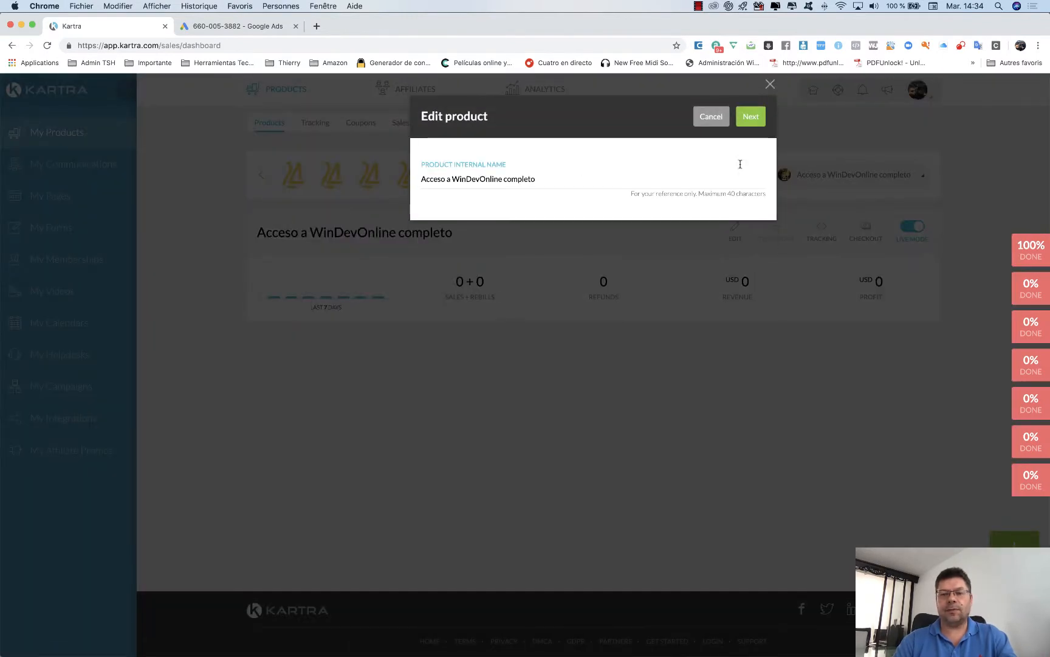
left_click(751, 116)
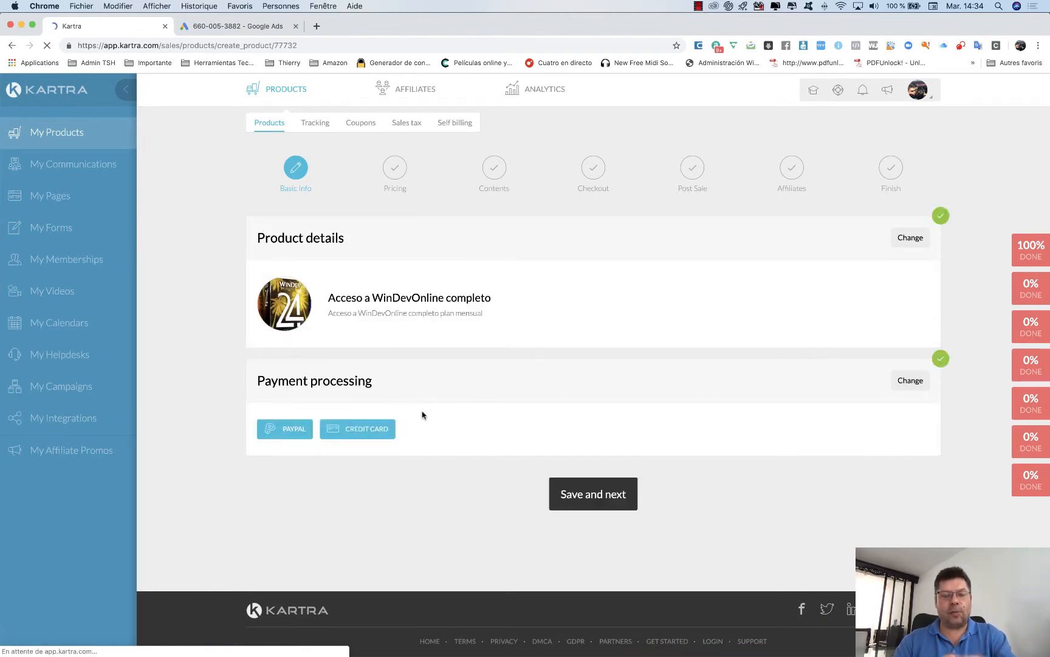
Step: Save the product's Basic Info, Pricing and Contents stages unchanged to advance to Checkout
left_click(580, 500)
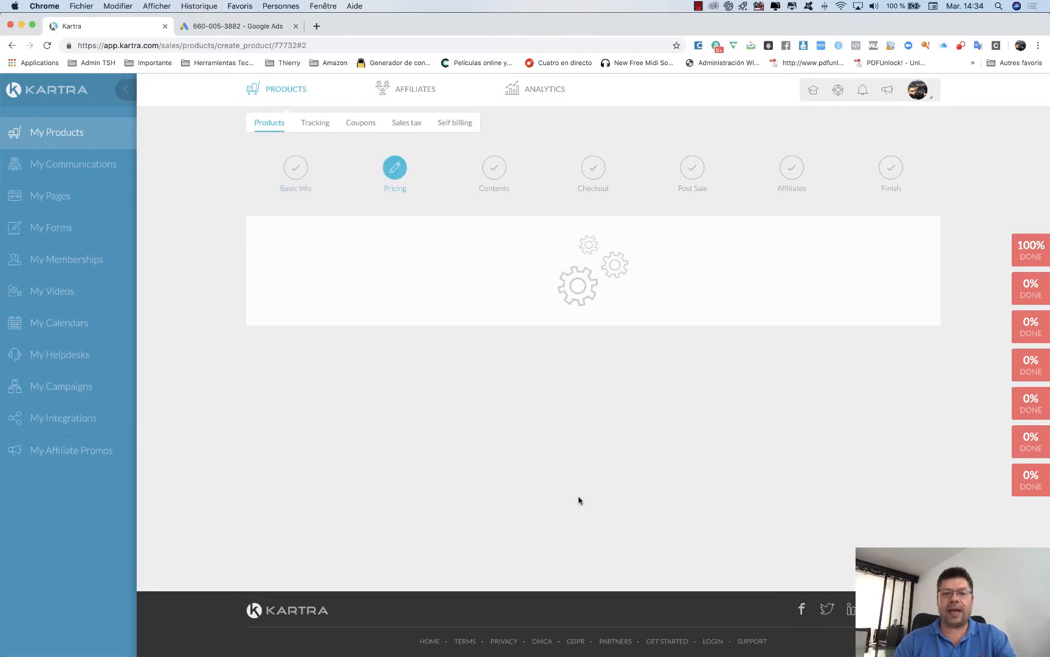
scroll(579, 499, "down", 2)
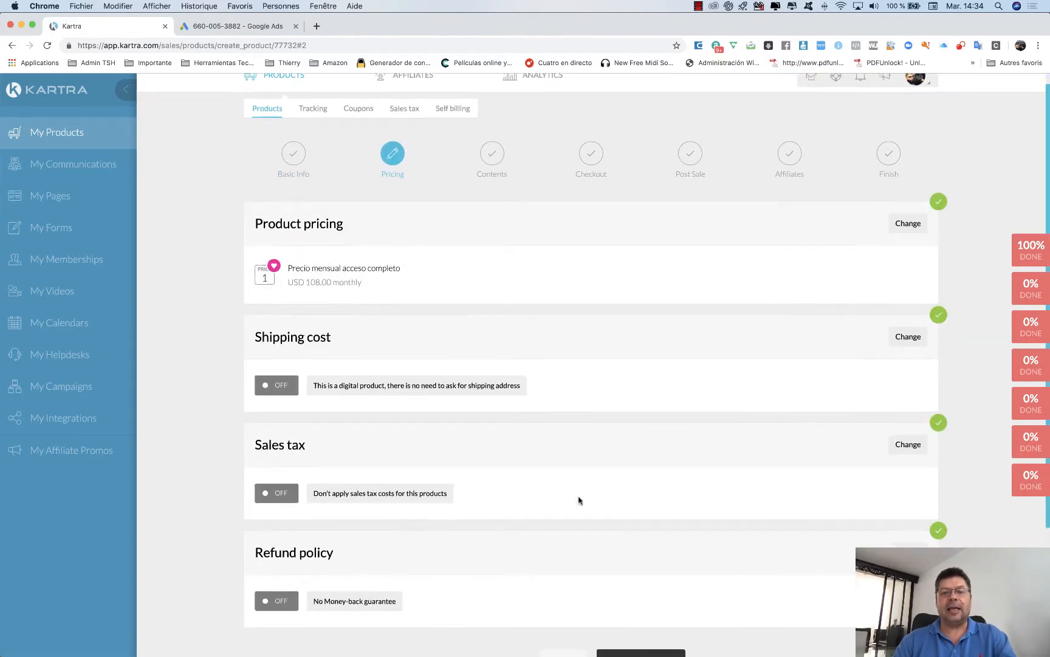
left_click(648, 619)
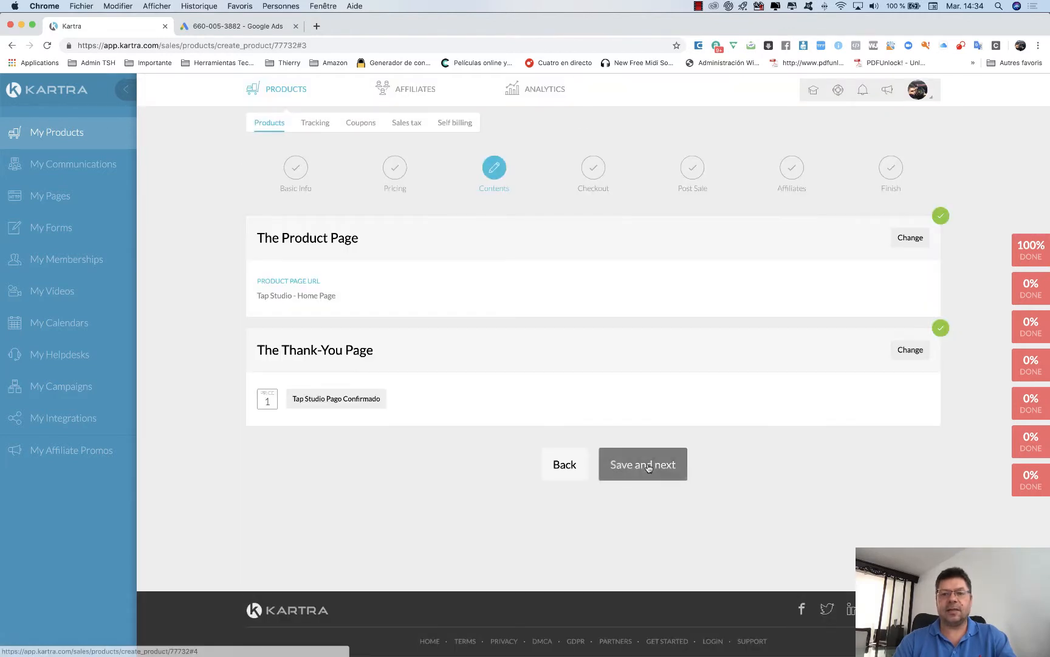
left_click(643, 468)
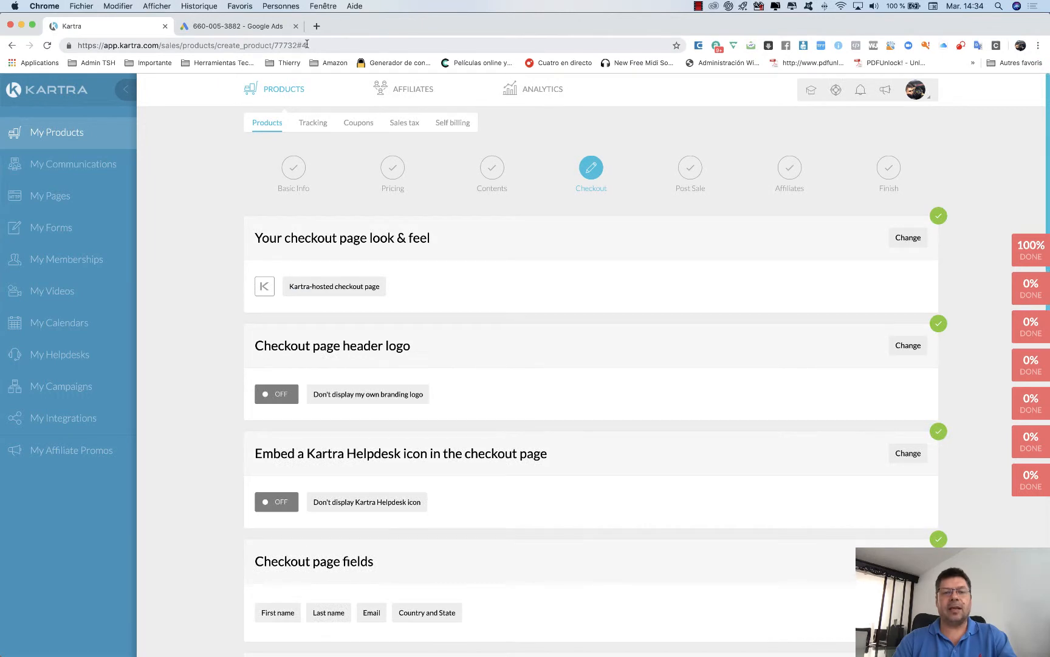
Step: Jump to the product's Finish stage by changing the stage number at the end of the page address to 7
left_click(307, 44)
left_click(308, 45)
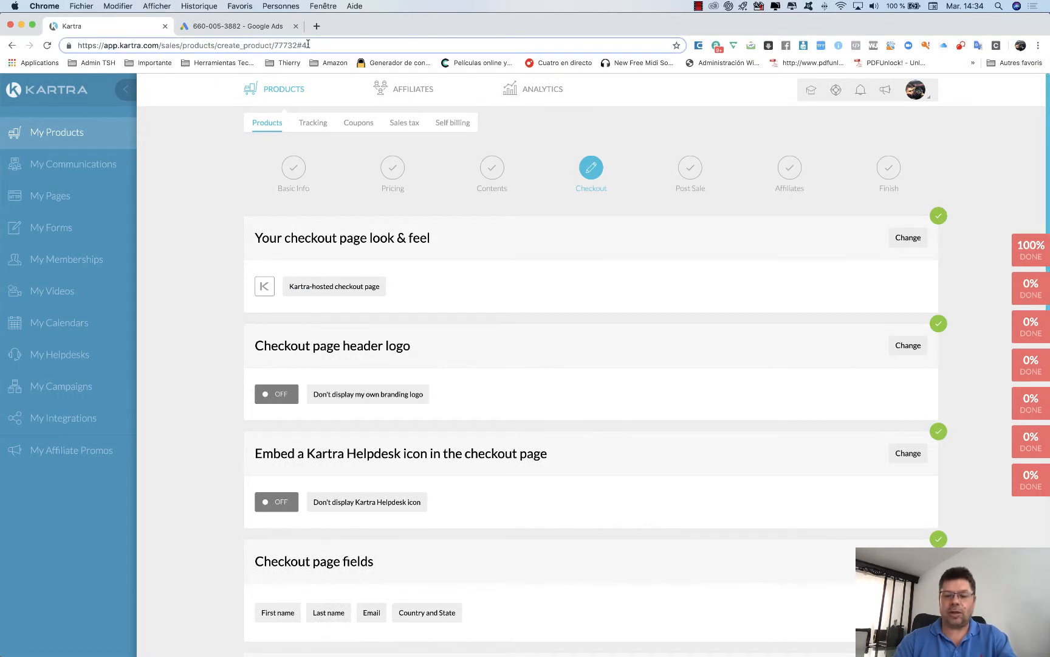
key("BackSpace")
type("7")
key("Return")
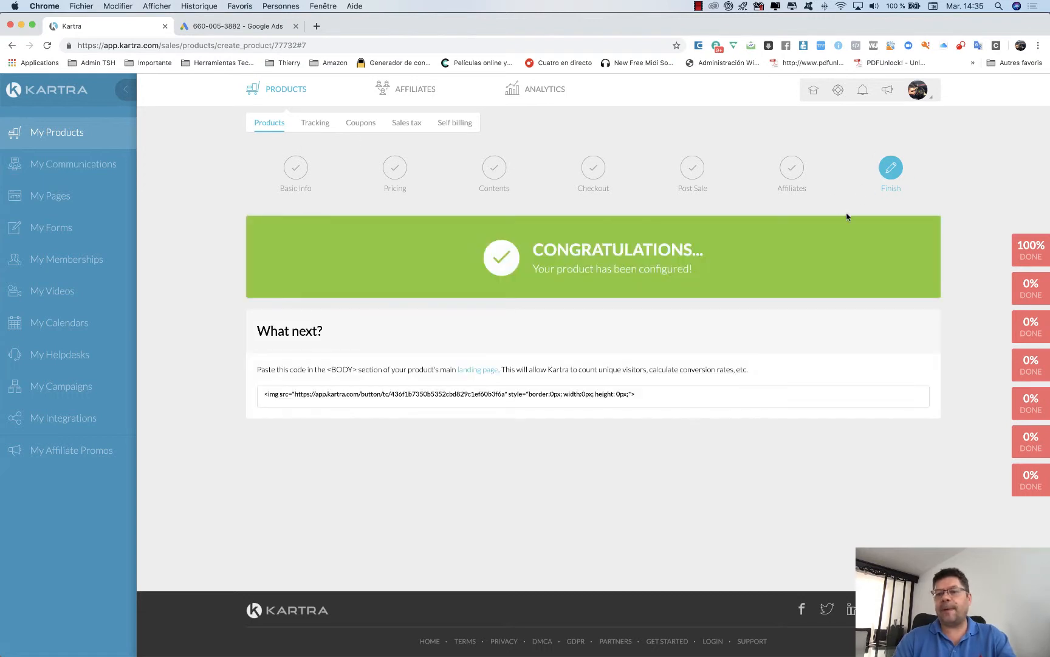
Step: Highlight the product's image tracking code meant for the landing page's body section, and clear the selection
triple_click(456, 395)
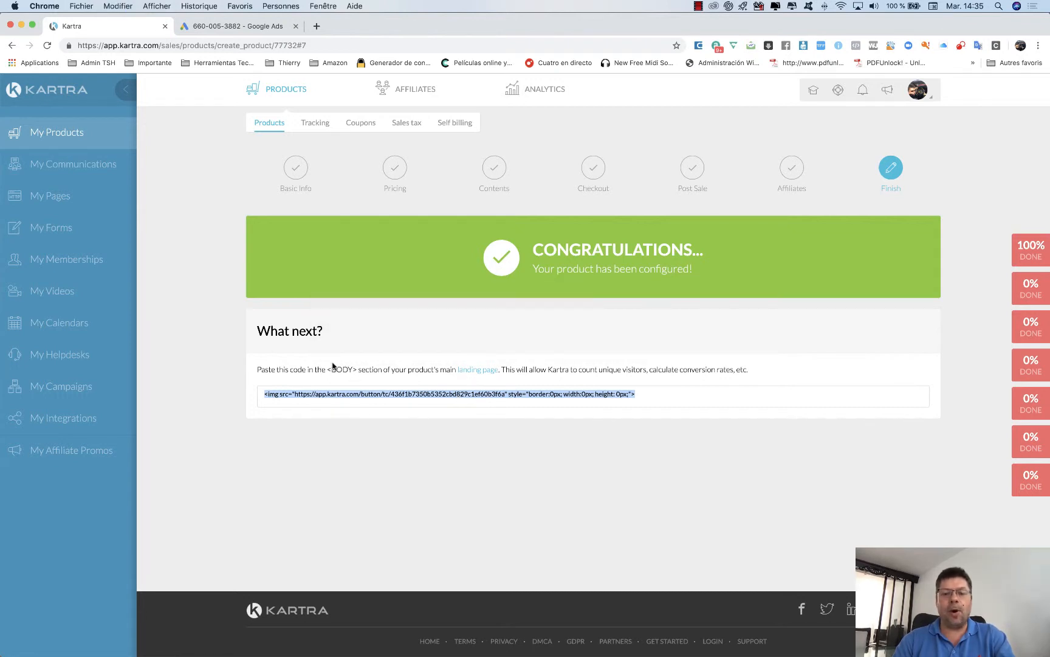
mouse_move(354, 377)
left_mouse_down()
mouse_move(342, 363)
mouse_move(356, 389)
left_mouse_up()
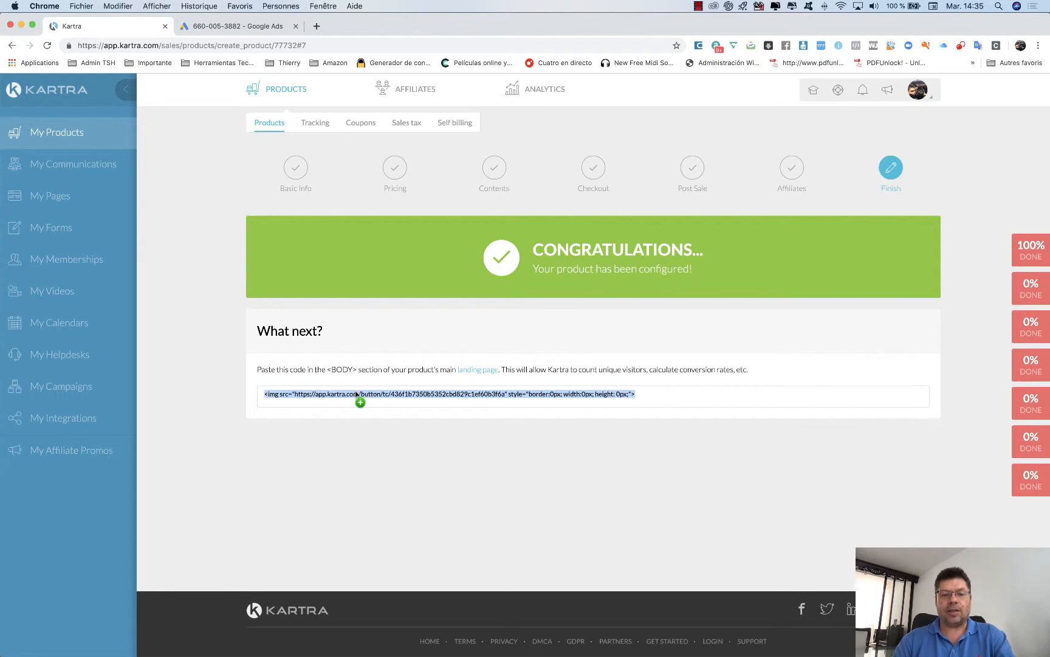
double_click(356, 394)
left_click(356, 394)
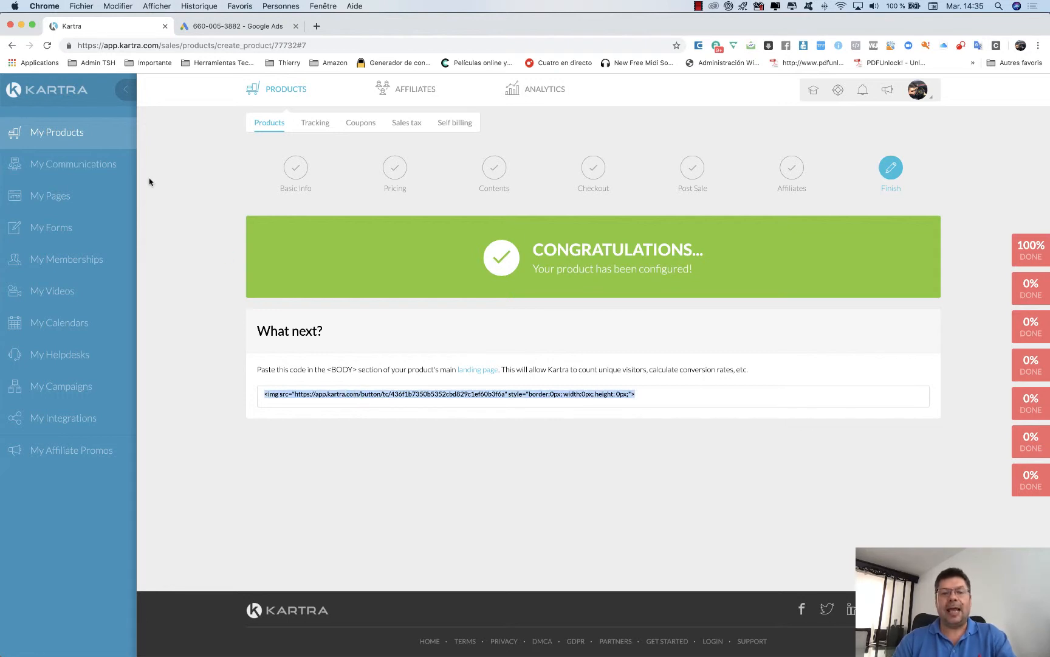
left_click(170, 211)
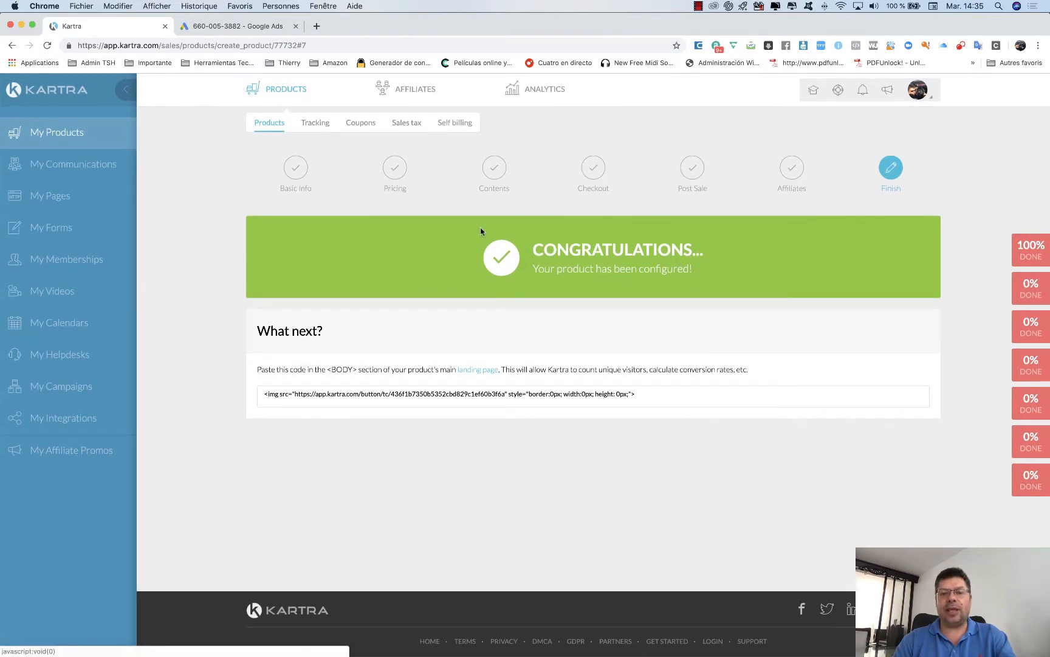
Step: Go back to the product's Checkout stage and save its reviewed settings to continue to Post Sale
mouse_move(415, 89)
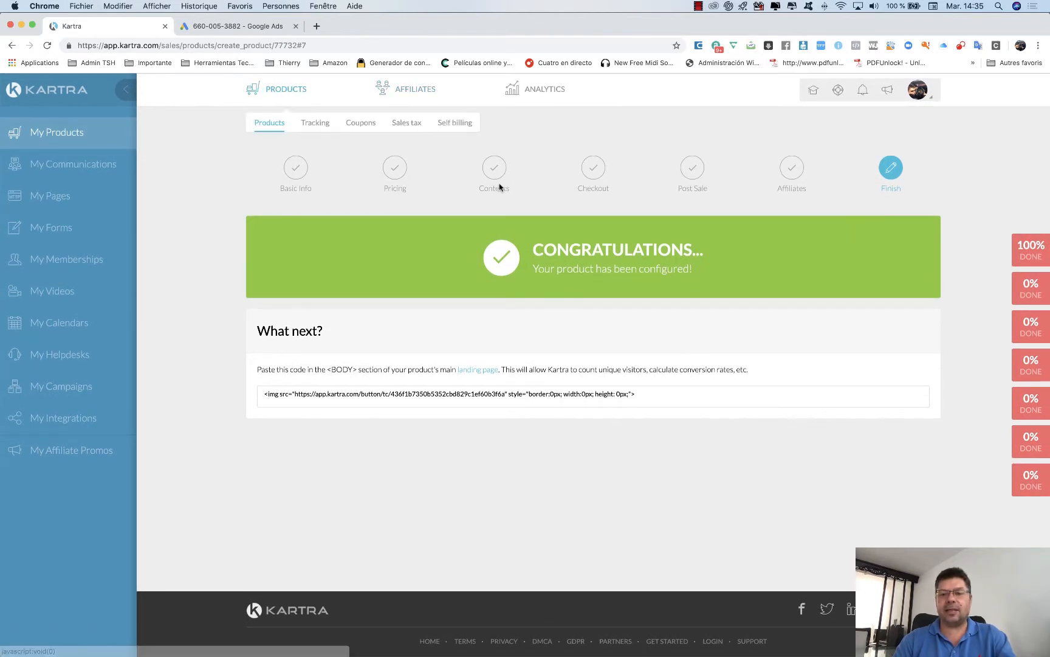
key("super+Left")
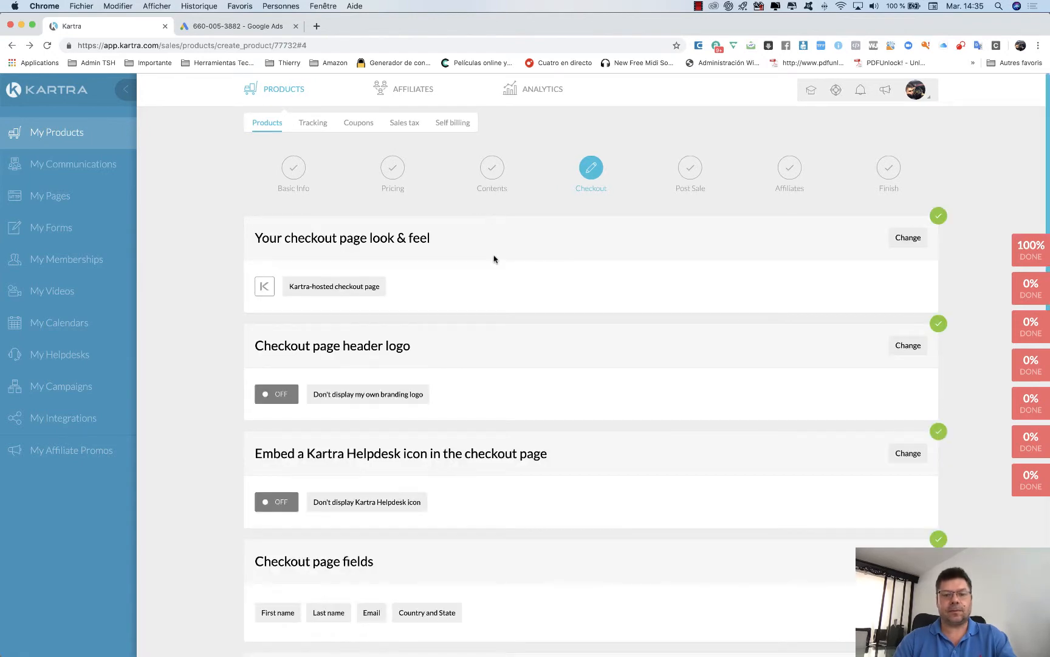
scroll(494, 259, "down", 5)
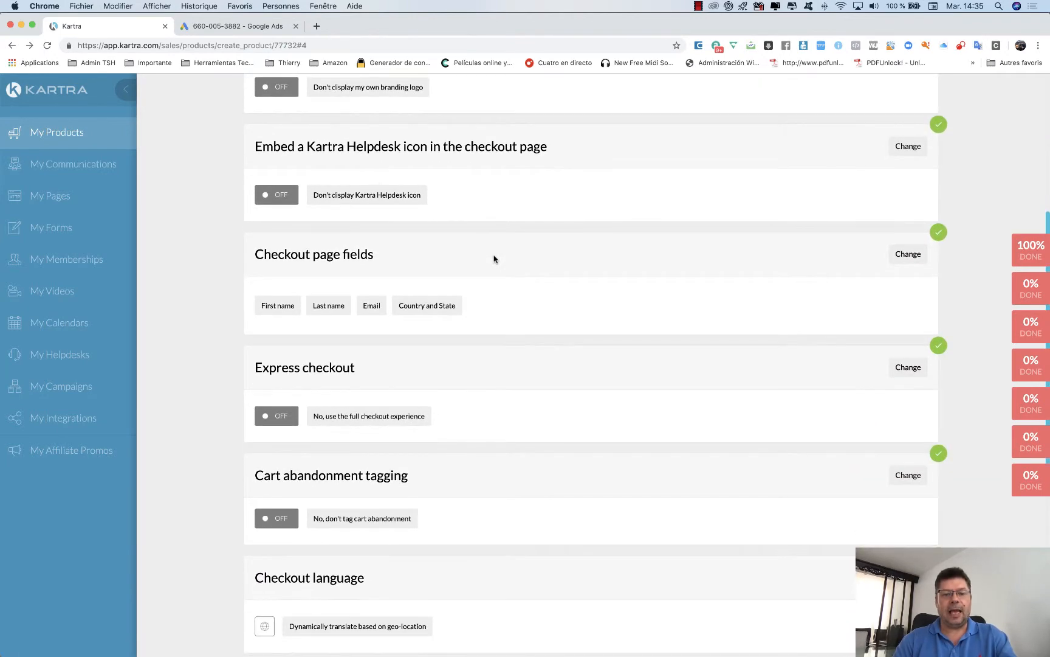
scroll(493, 259, "down", 7)
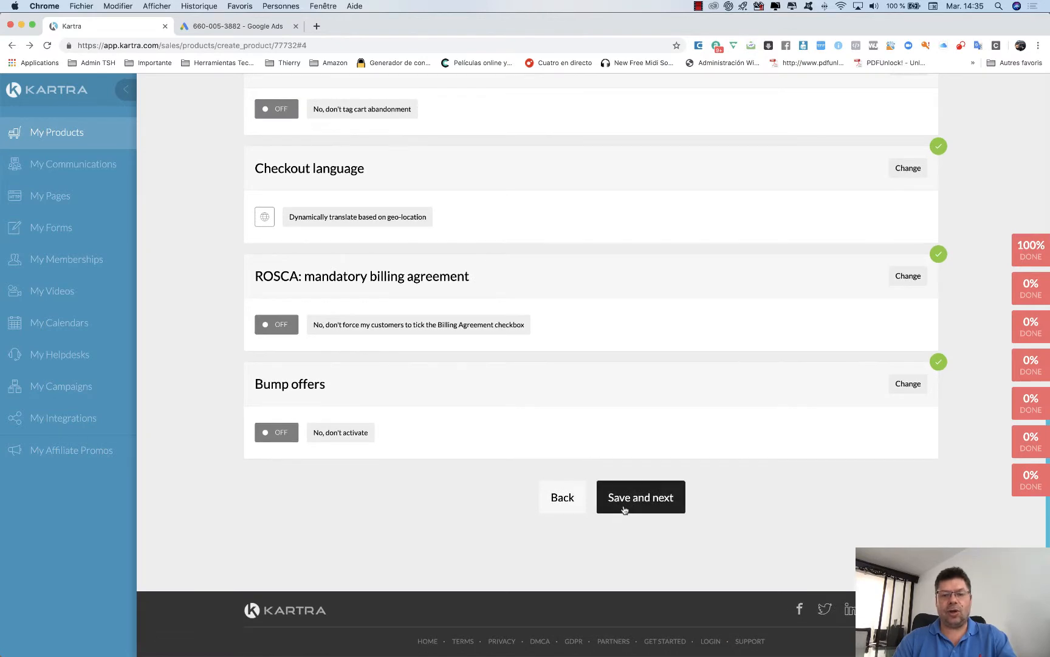
scroll(629, 448, "up", 12)
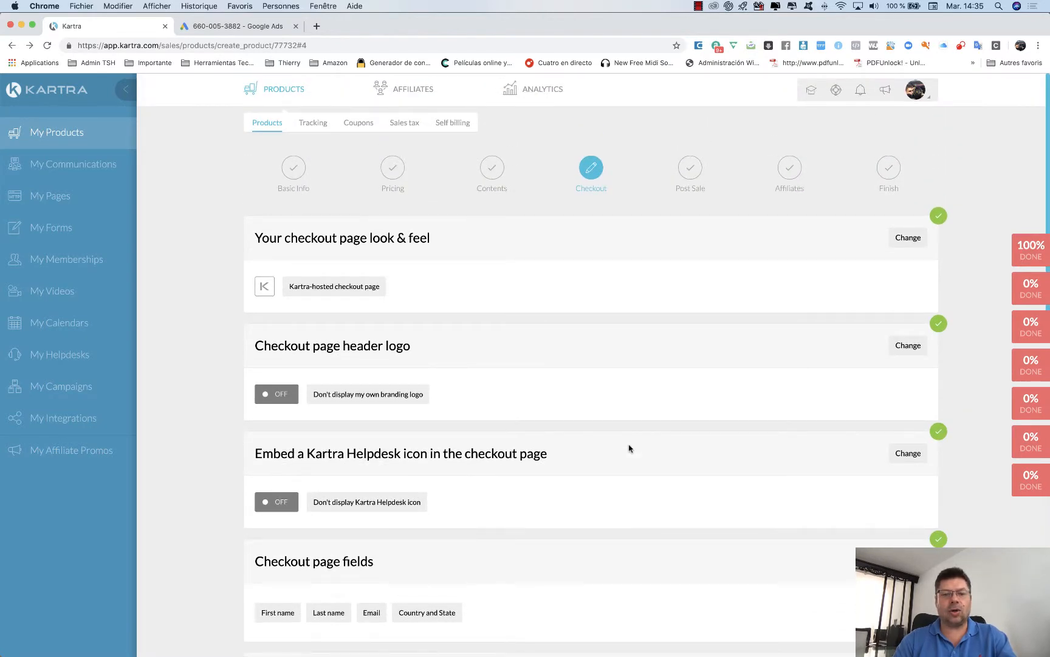
scroll(629, 448, "down", 8)
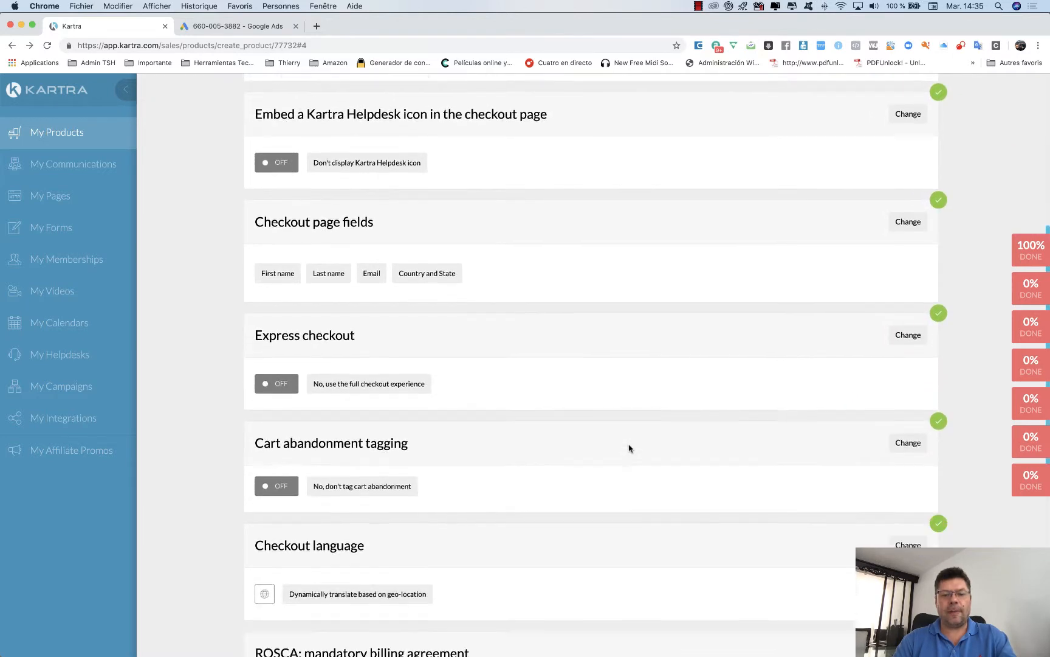
scroll(629, 448, "down", 4)
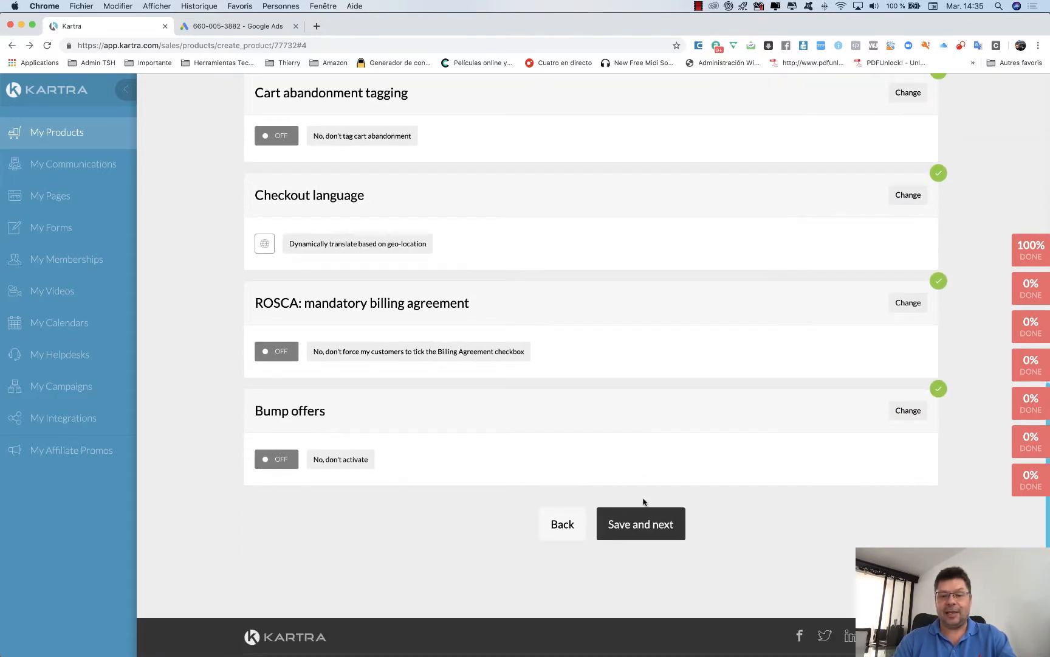
left_click(646, 532)
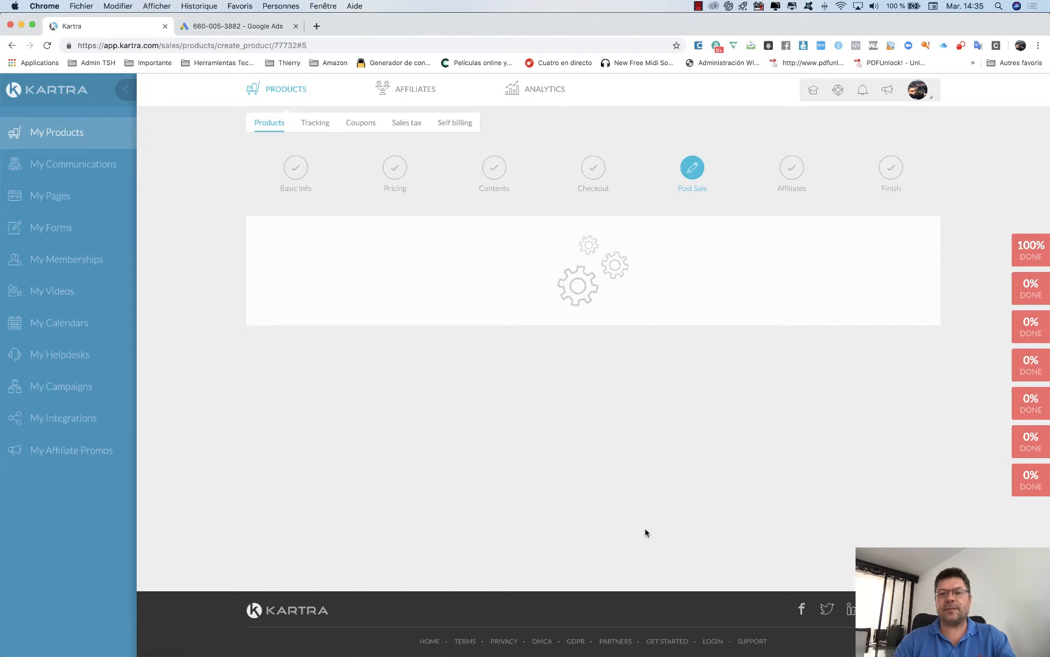
Step: Return from the product's Post Sale stage through Checkout to its Contents stage to view the product and thank-you pages
scroll(646, 533, "down", 2)
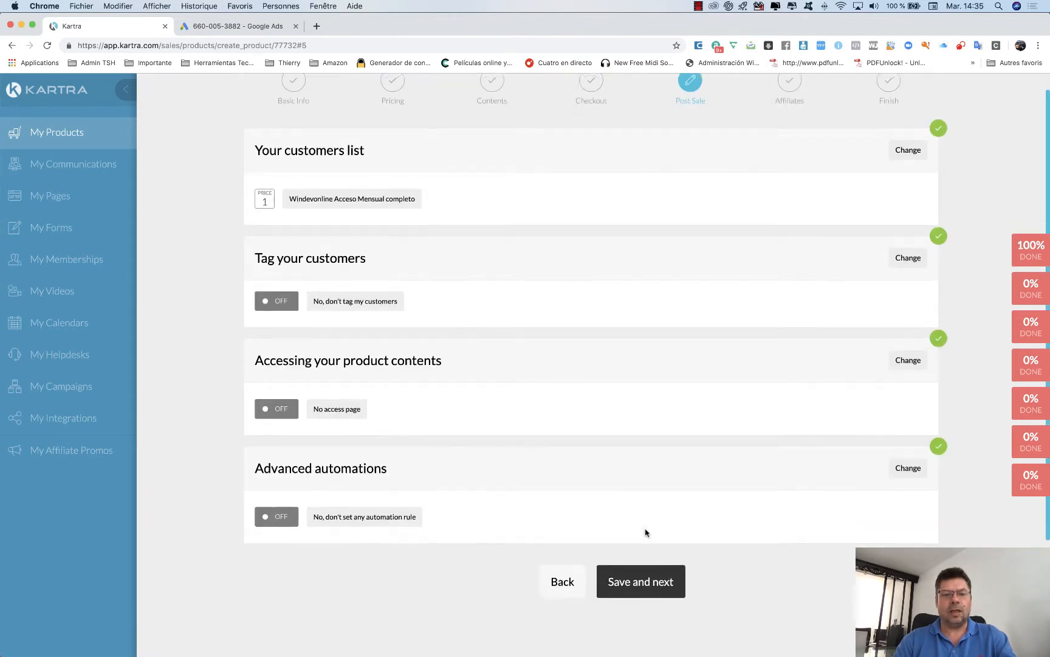
left_click(585, 561)
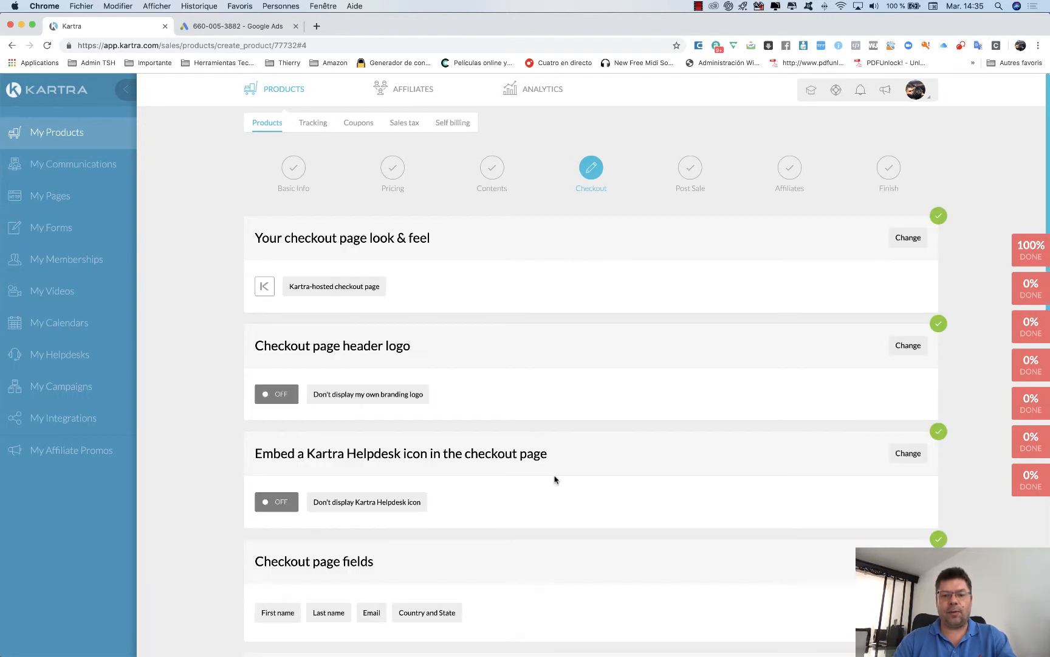
scroll(506, 528, "down", 10)
scroll(506, 529, "down", 1)
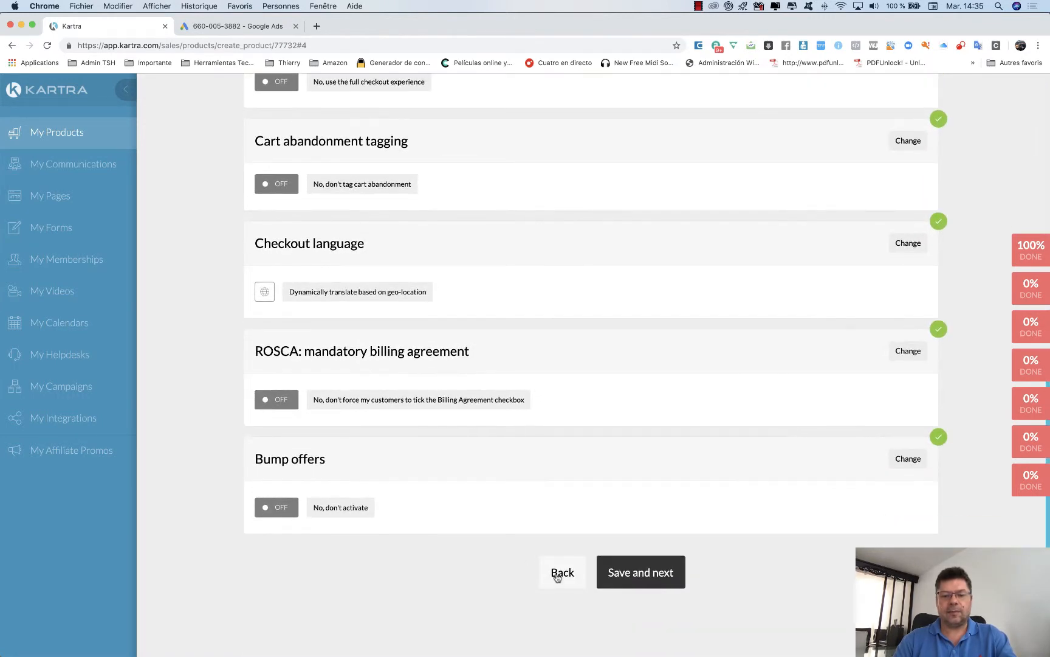
left_click(561, 572)
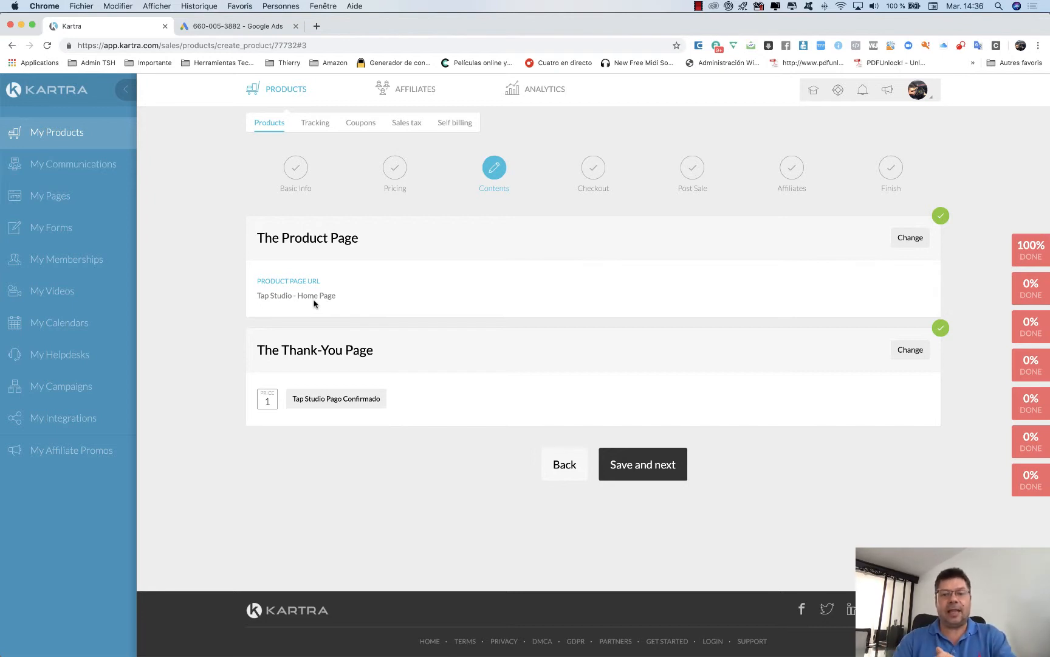
Step: Open the tracking code settings of the "Compra WinDev WinDev Mobile" page and show the Kartra image code ending its body code
left_click(67, 199)
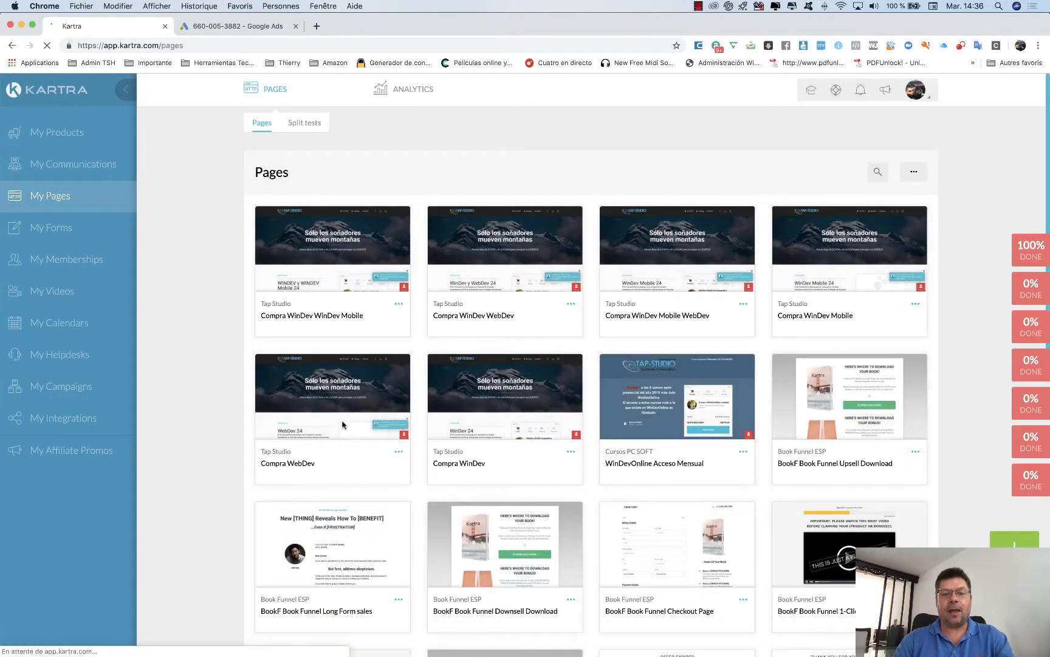
left_click(398, 306)
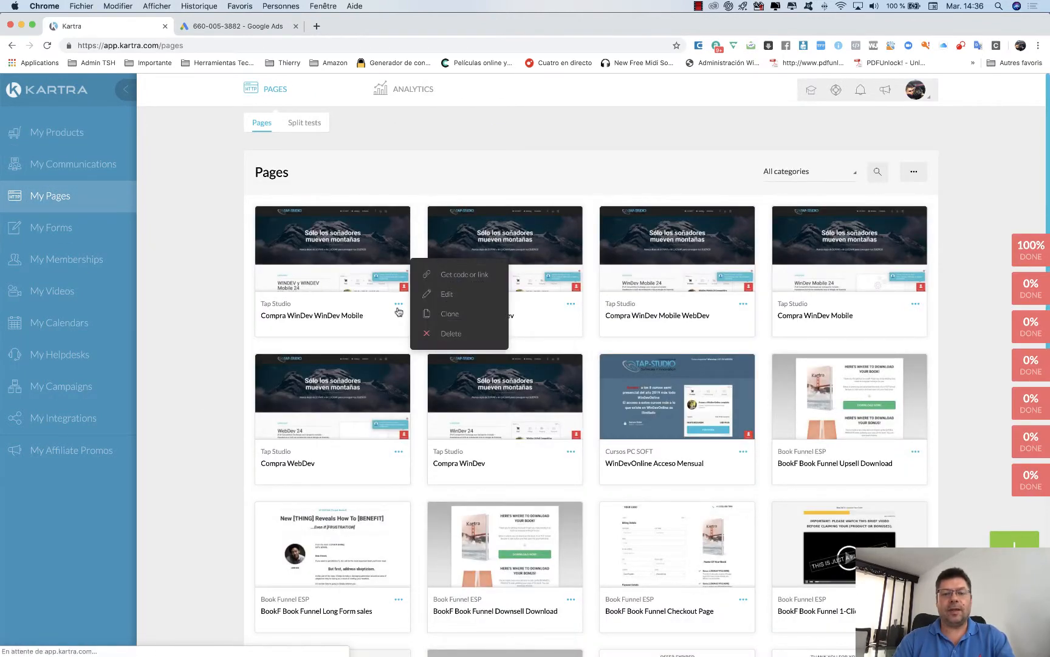
left_click(441, 295)
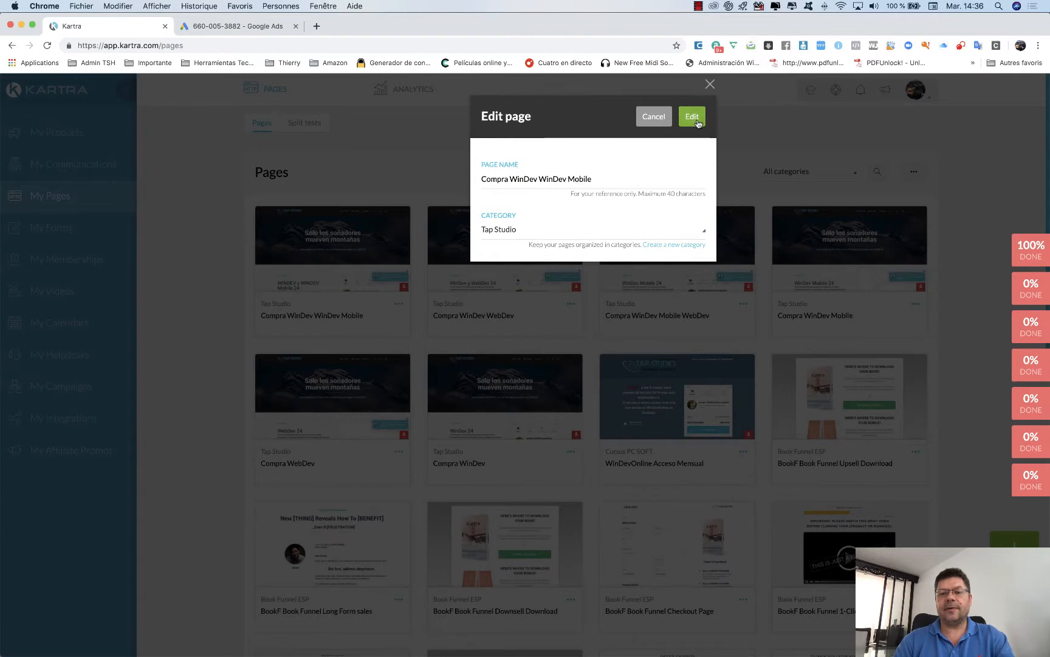
left_click(698, 121)
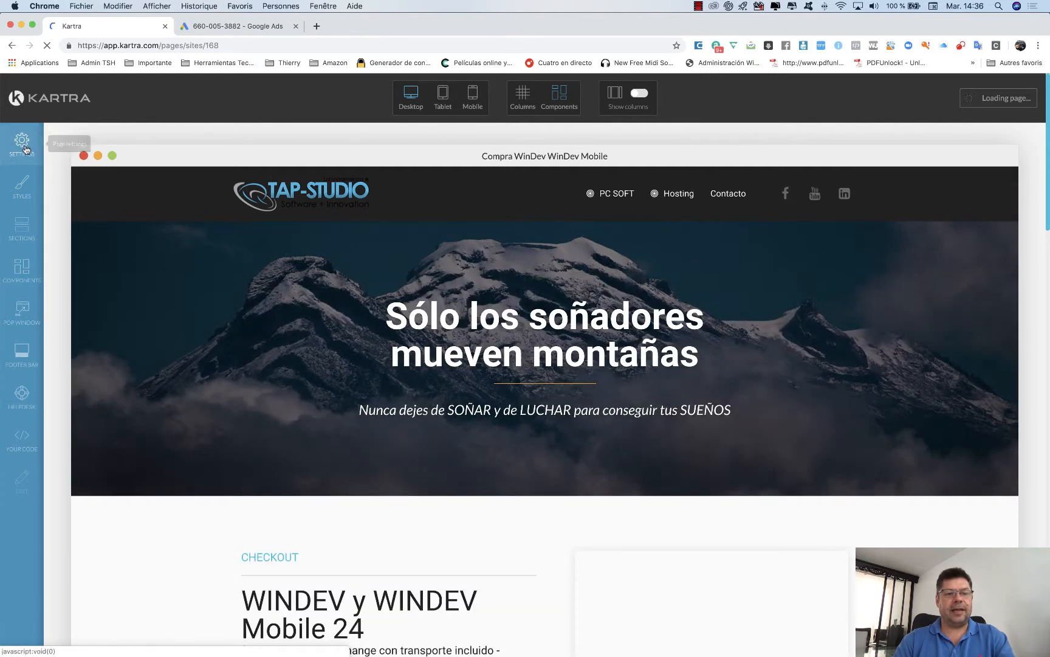
left_click(24, 146)
left_click(126, 235)
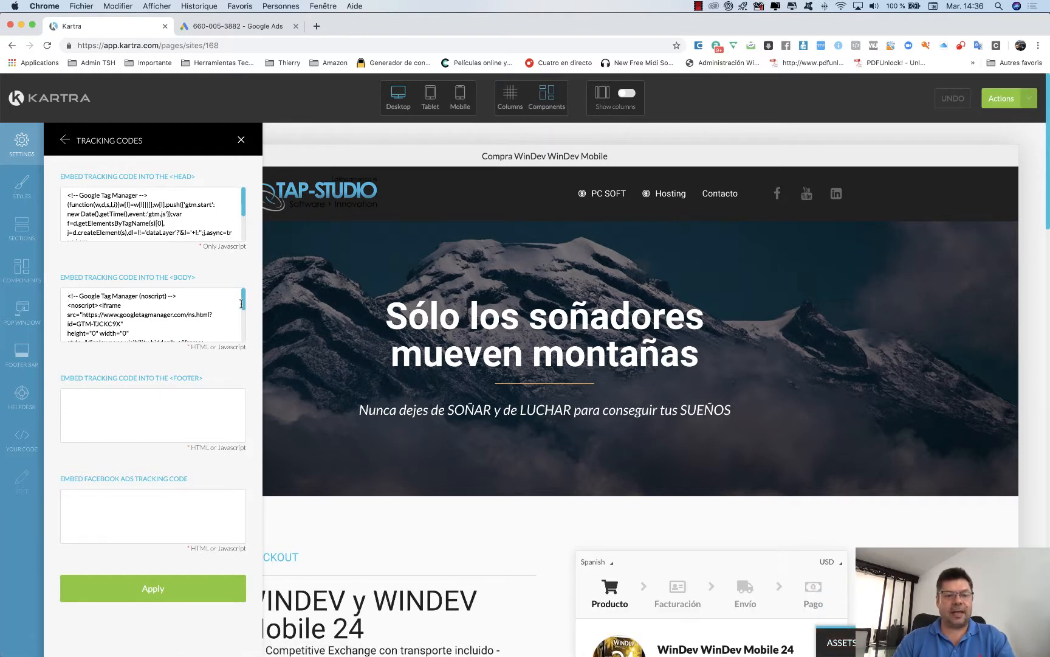
left_click_drag(244, 304, 246, 337)
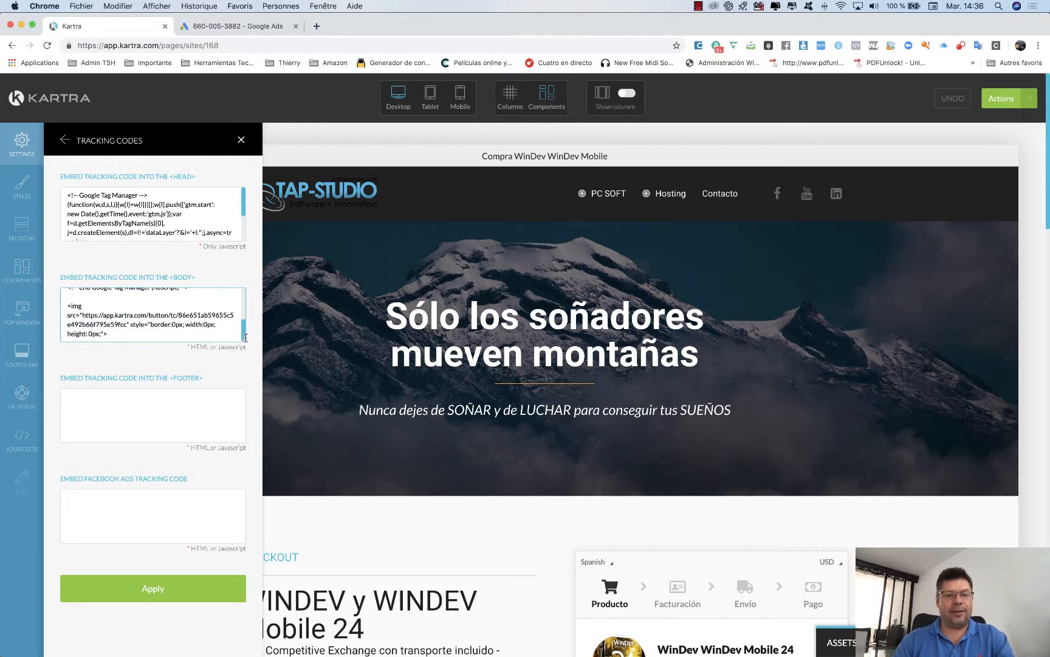
left_click(113, 336)
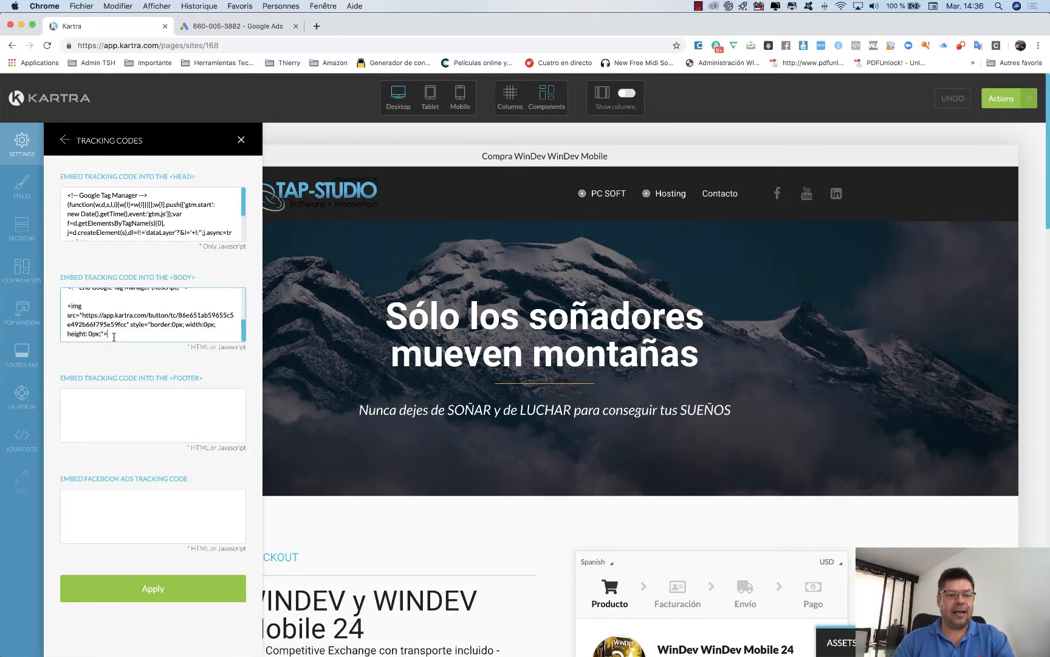
Step: Paste the product's Kartra image tracking code into the page's footer tracking code, and delete it again
left_click(108, 412)
type("<img src=\"https://app.kartra.com/button/tc/436f1b7350b5352cbd829c1ef6033f6a\" style=\"border:0px; width:0px; height: 0px;\">")
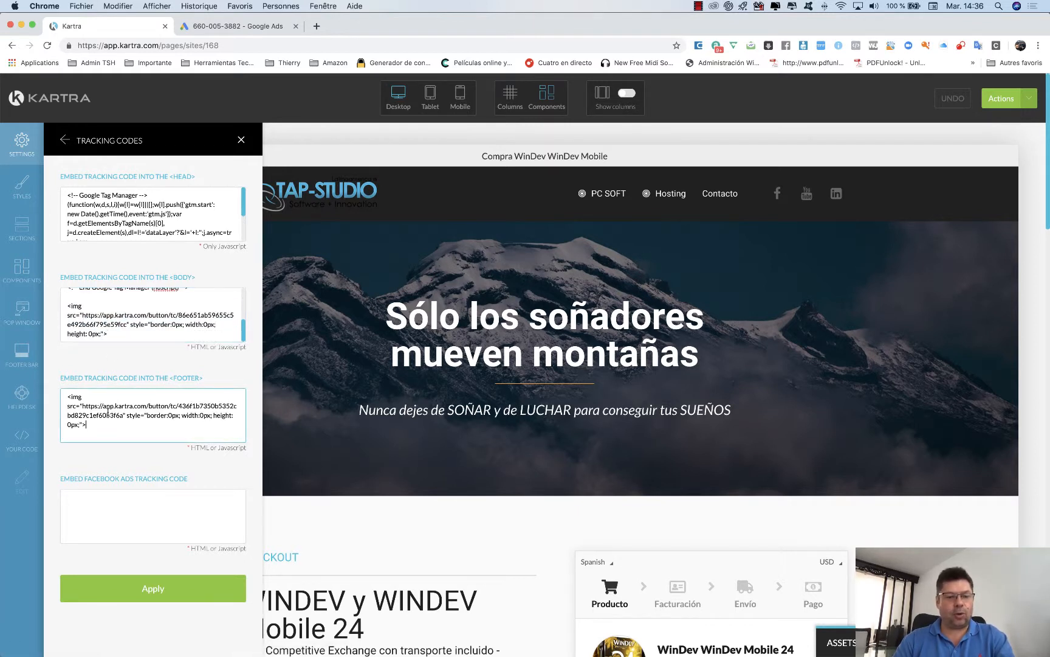
key("super+a")
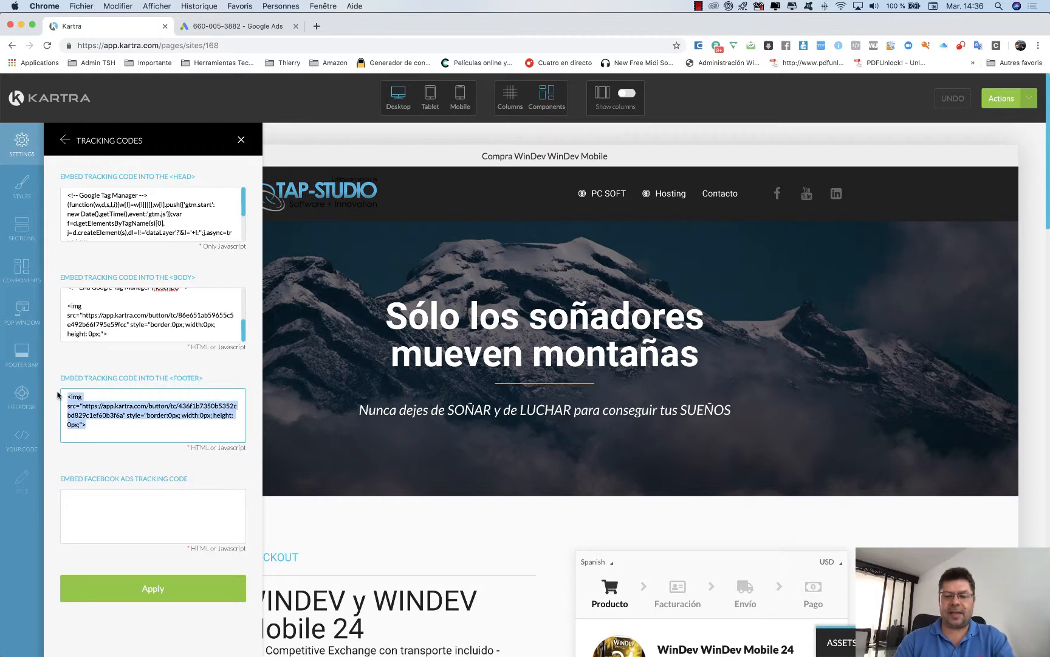
key("BackSpace")
Step: Apply the page's tracking codes and open the available page actions for saving or publishing
left_click(96, 293)
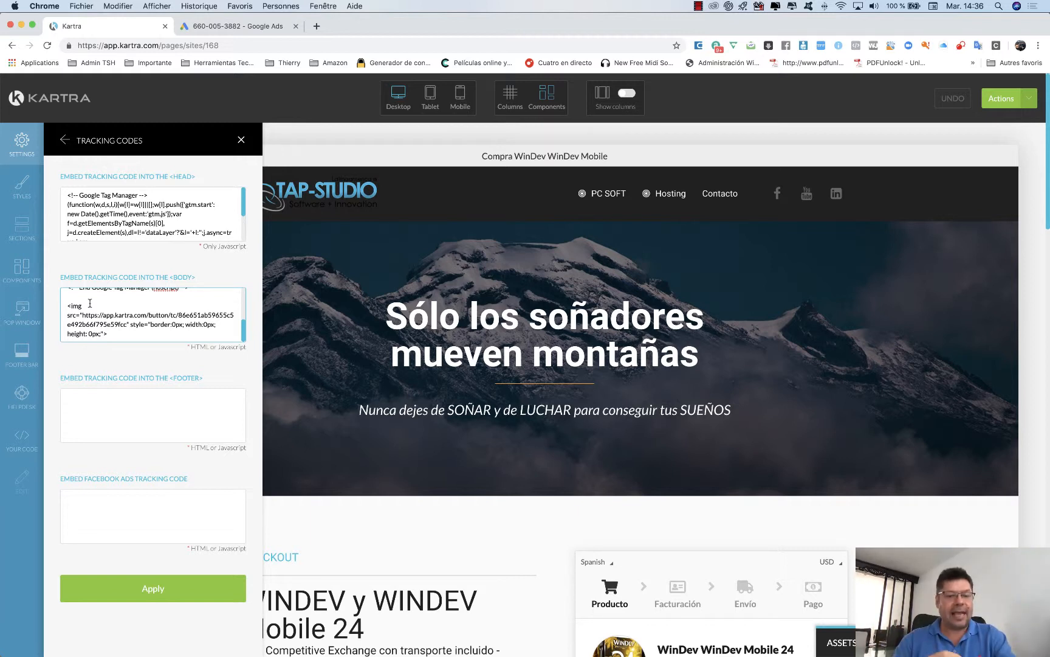
left_click(143, 590)
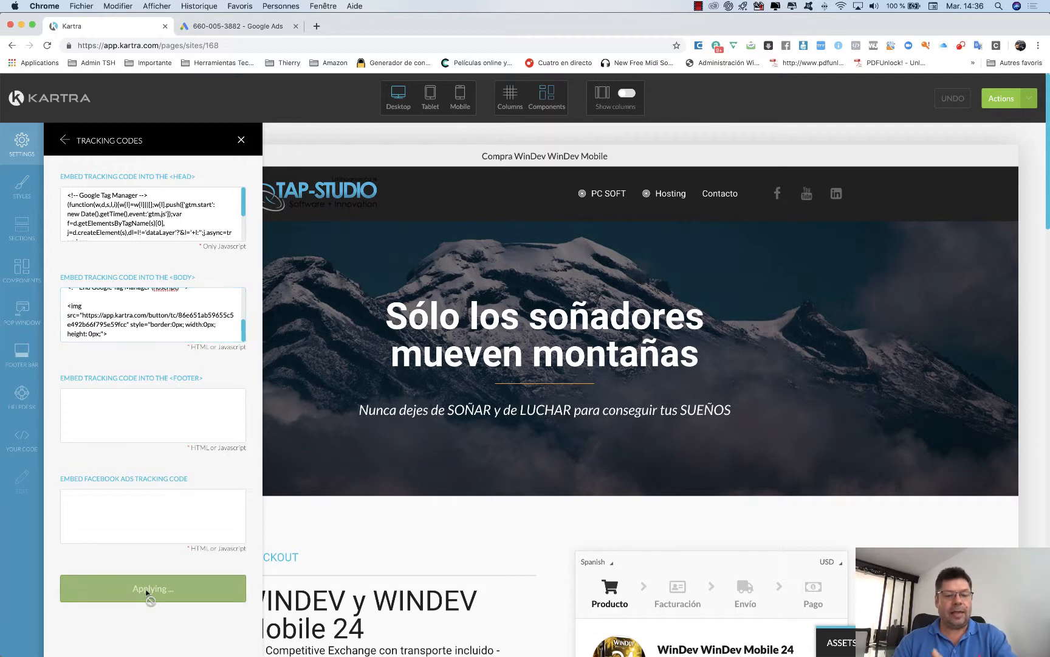
left_click(1036, 100)
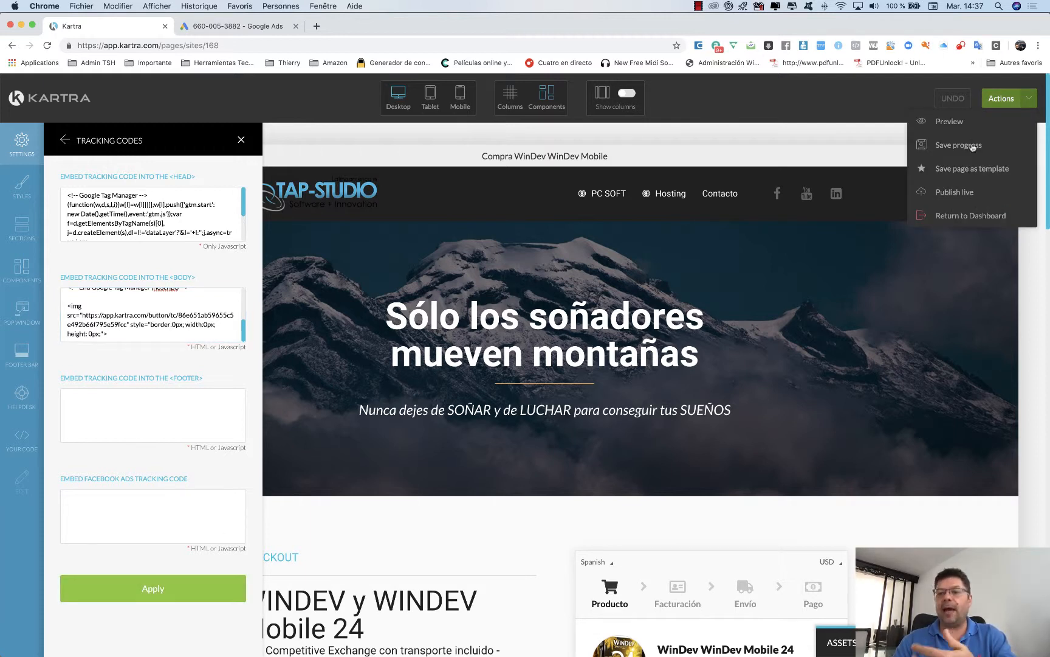